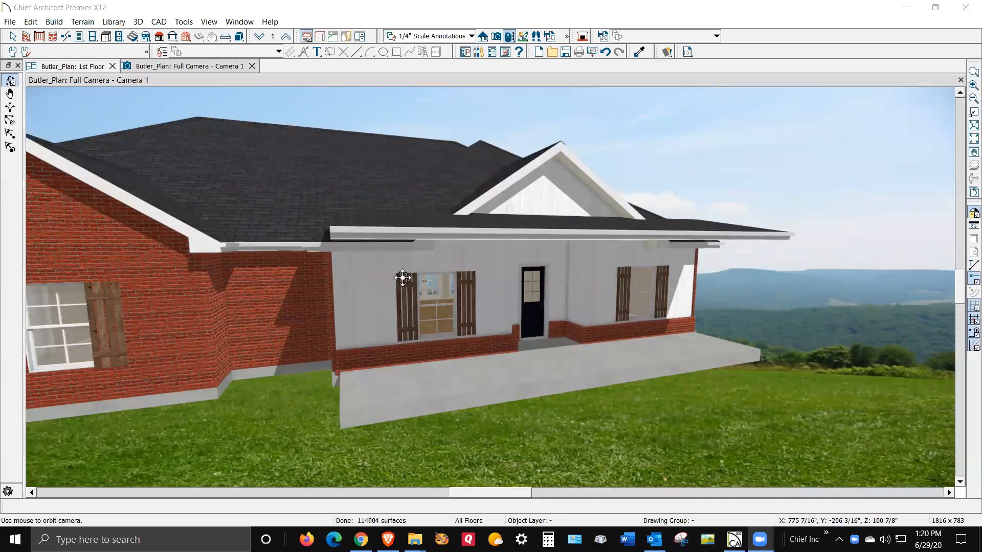
Step: Copy the fascia top height from the specification of the hip roof plane above the porch wall
left_click_drag(524, 325, 550, 308)
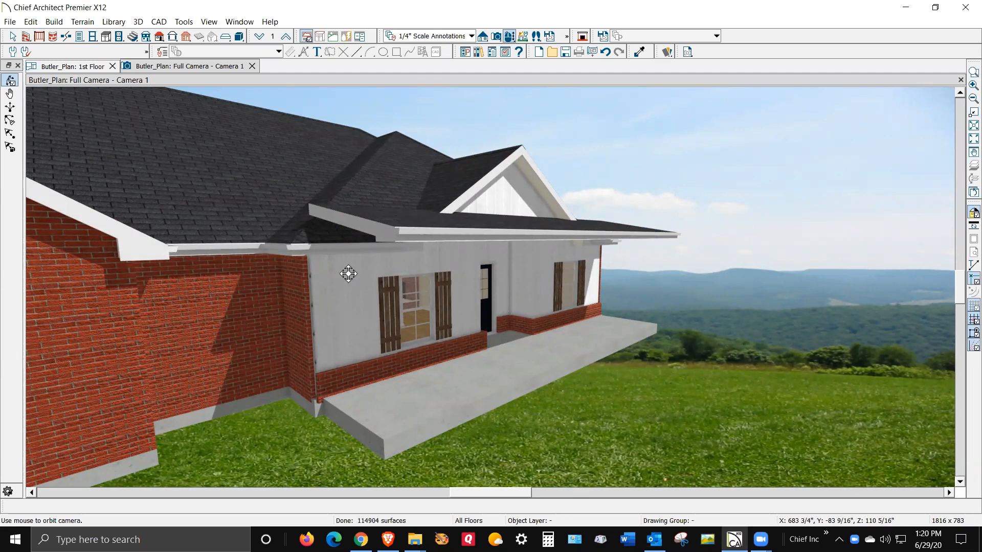
key("space")
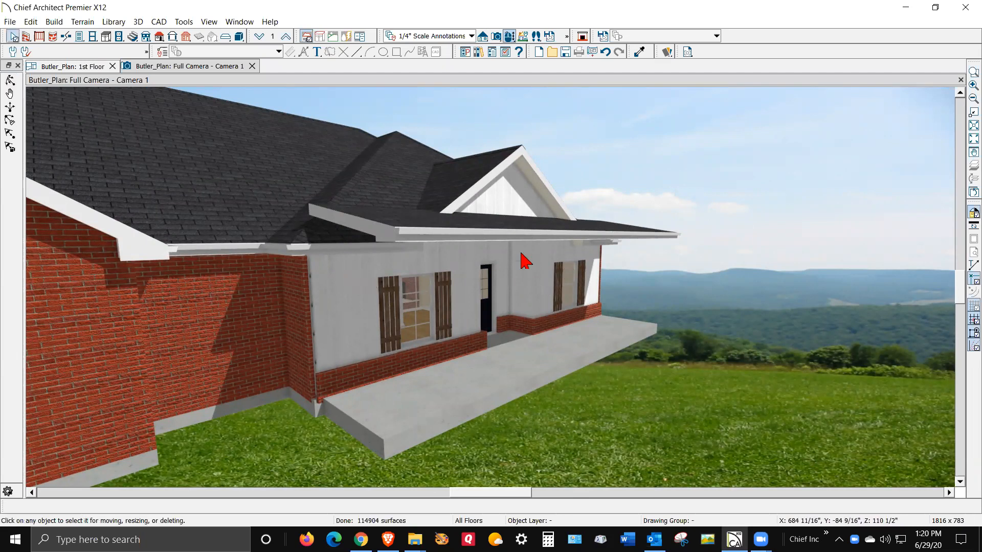
left_click(352, 250)
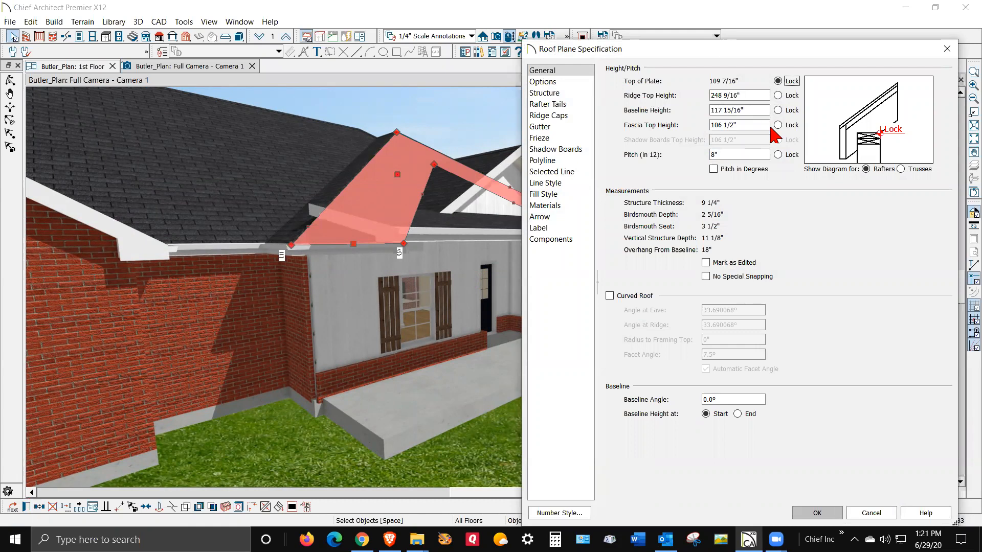
left_click_drag(752, 125, 704, 125)
right_click(727, 125)
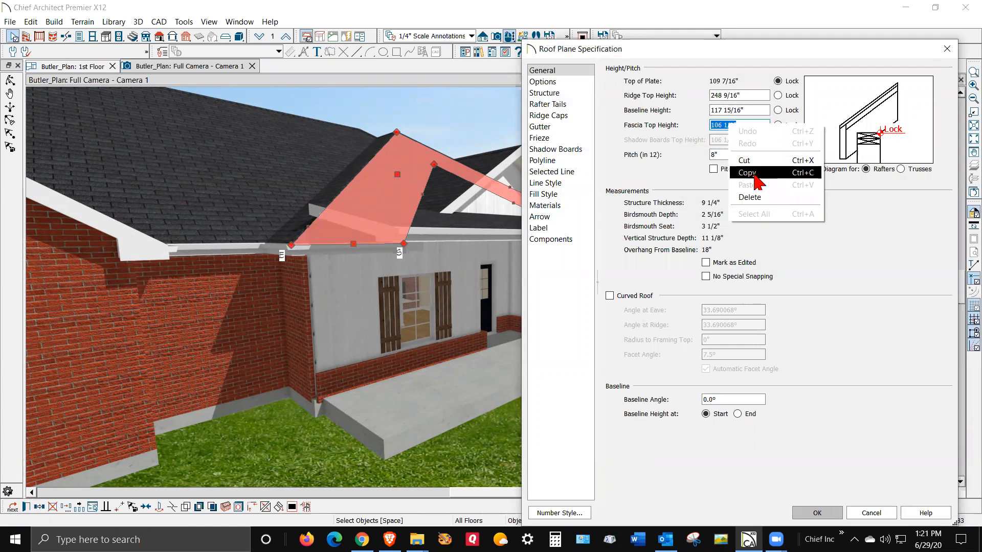
left_click(755, 176)
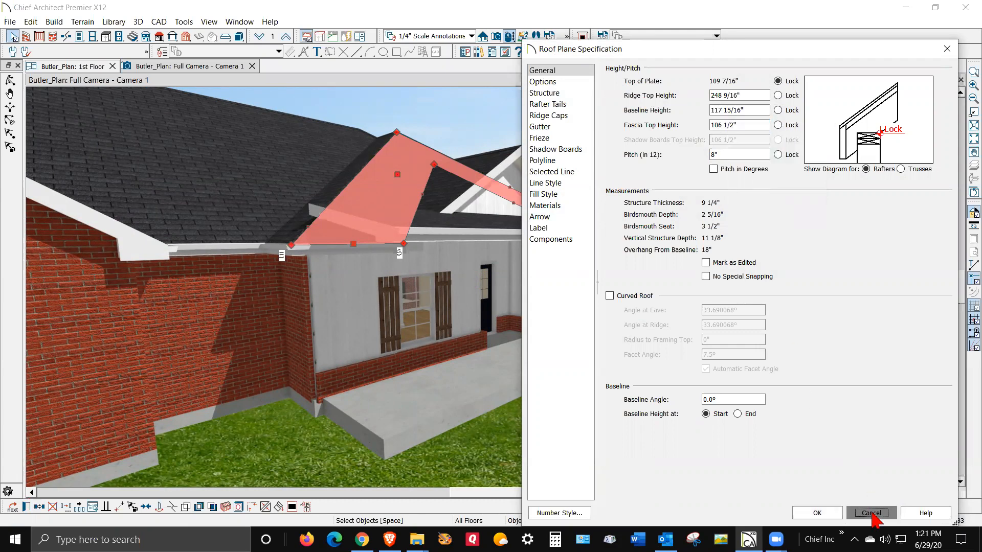
left_click(871, 514)
key("Escape")
Step: Lock the porch roof plane's pitch and set its ridge top height to the copied 106 1/2"
left_click(483, 241)
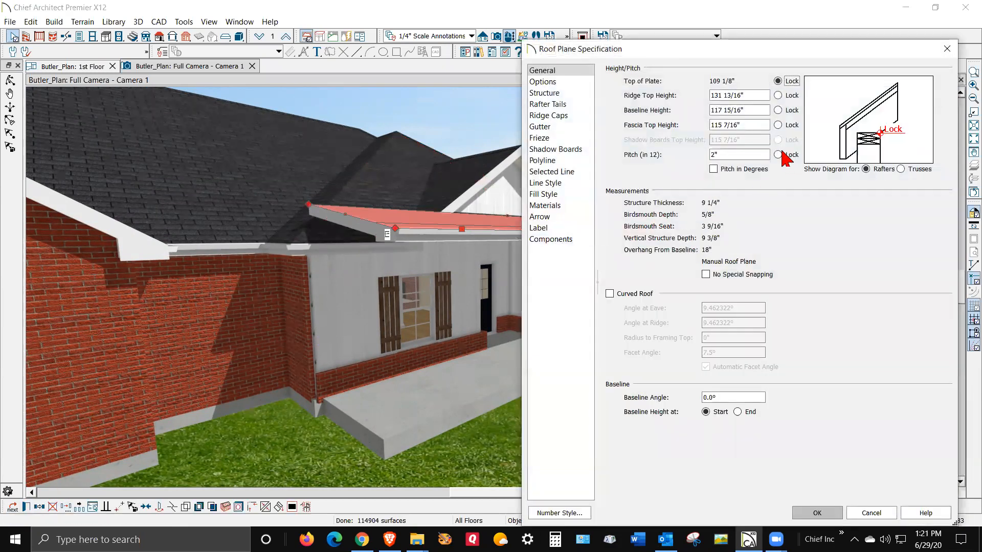
left_click(778, 155)
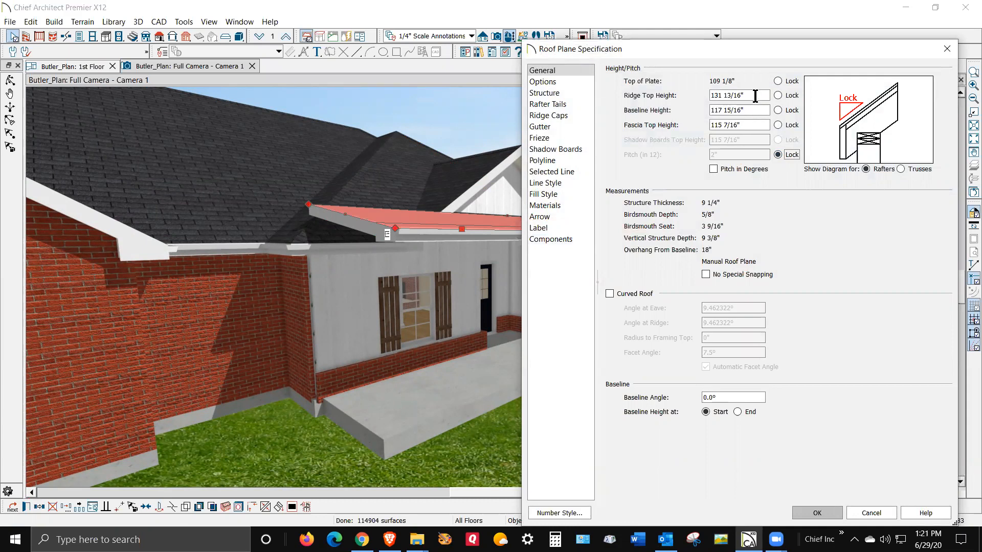
left_click_drag(754, 96, 694, 94)
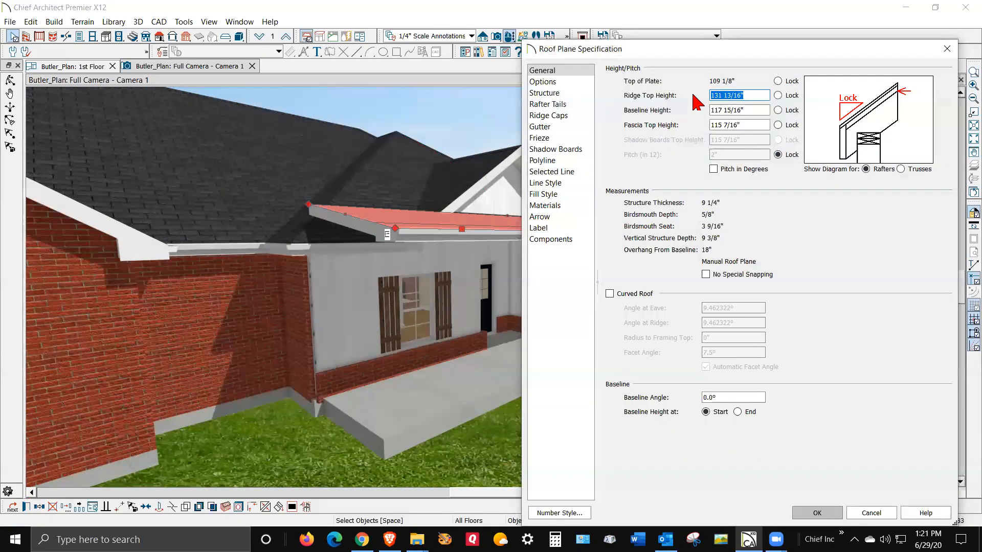
type("106 1/2\"")
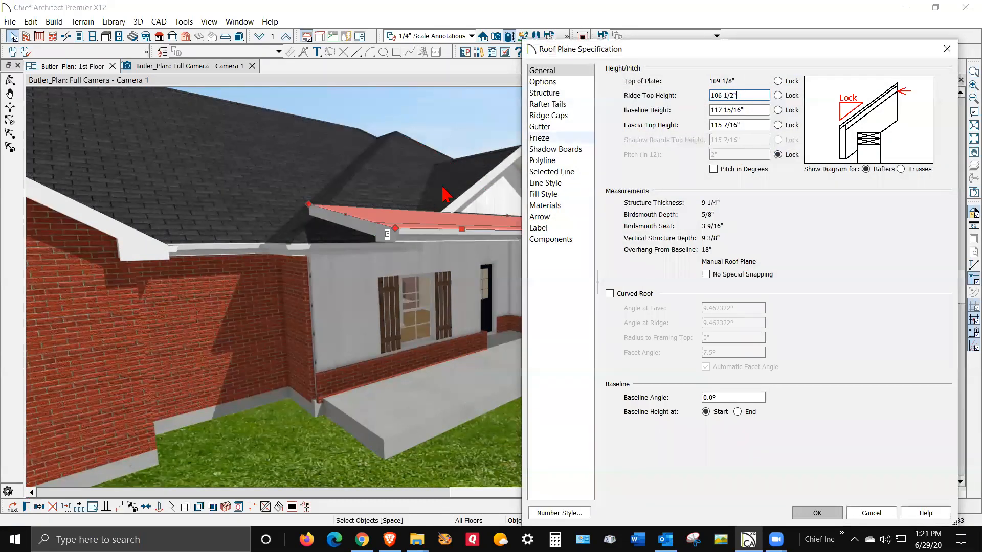
left_click(817, 513)
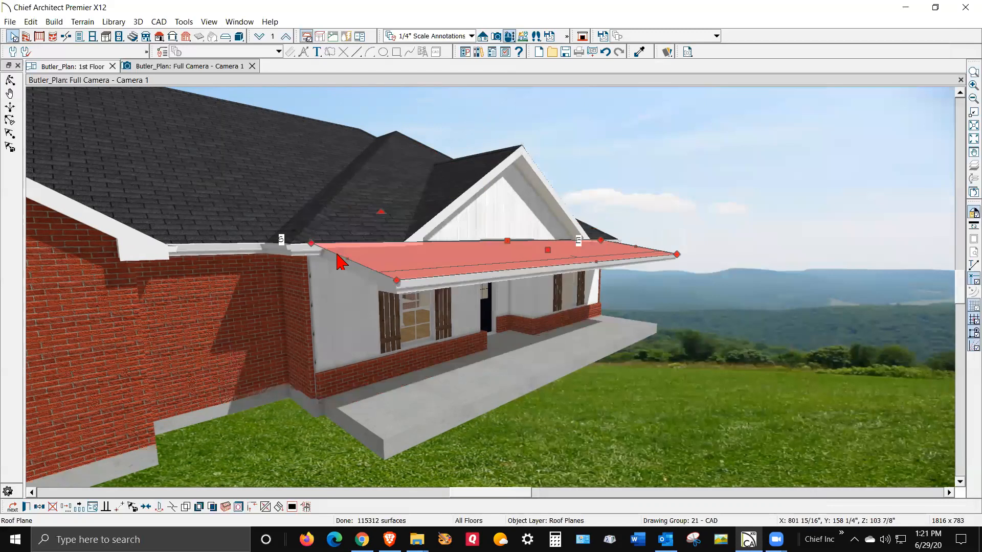
key("Escape")
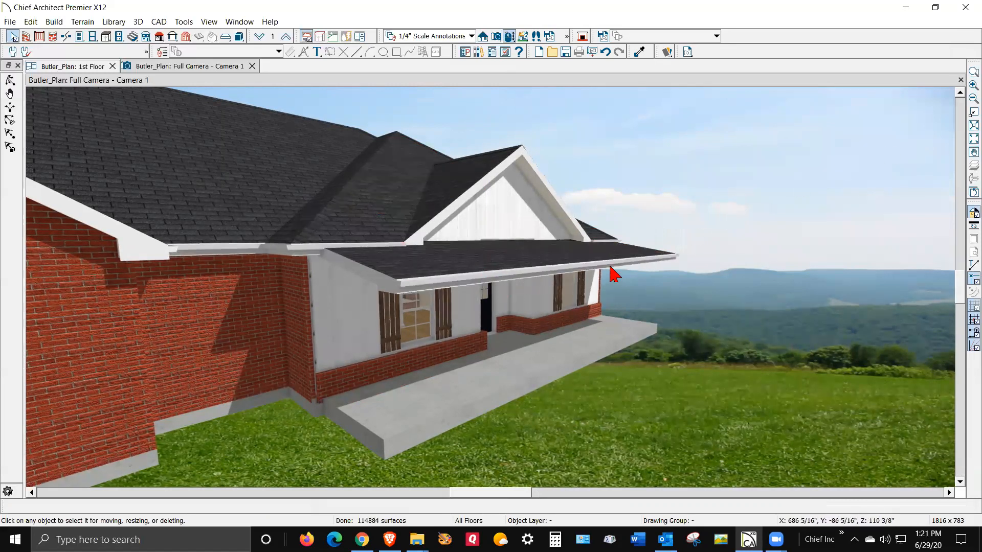
Step: Raise the porch roof plane with Transform/Replicate, moving it by a Z delta of 2"
scroll(607, 267, "up", 3)
scroll(282, 254, "up", 5)
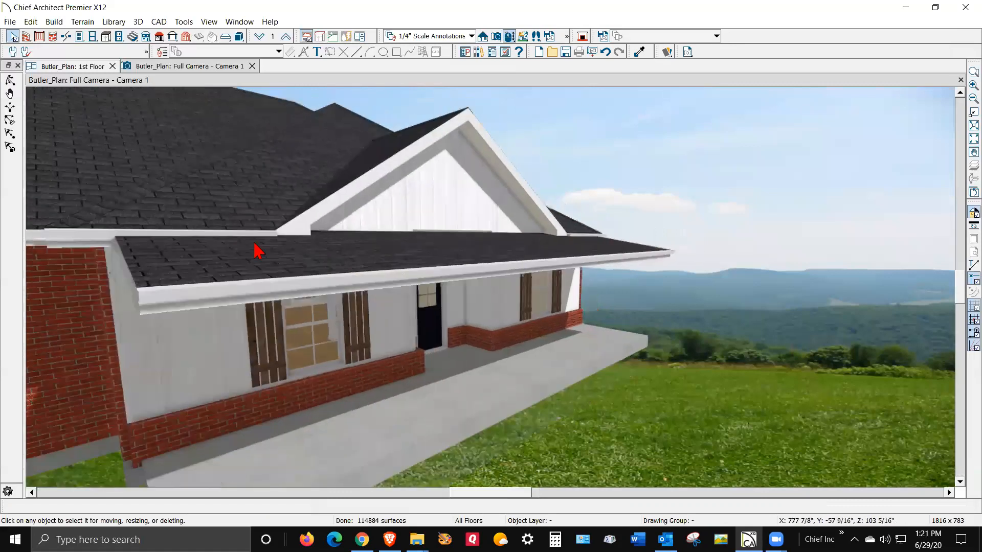
scroll(126, 232, "down", 2)
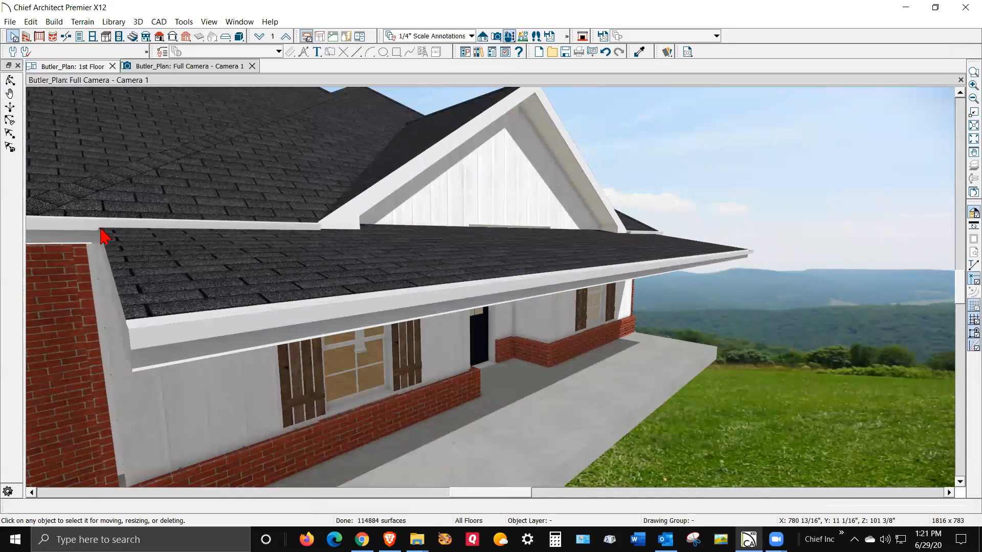
left_click(136, 269)
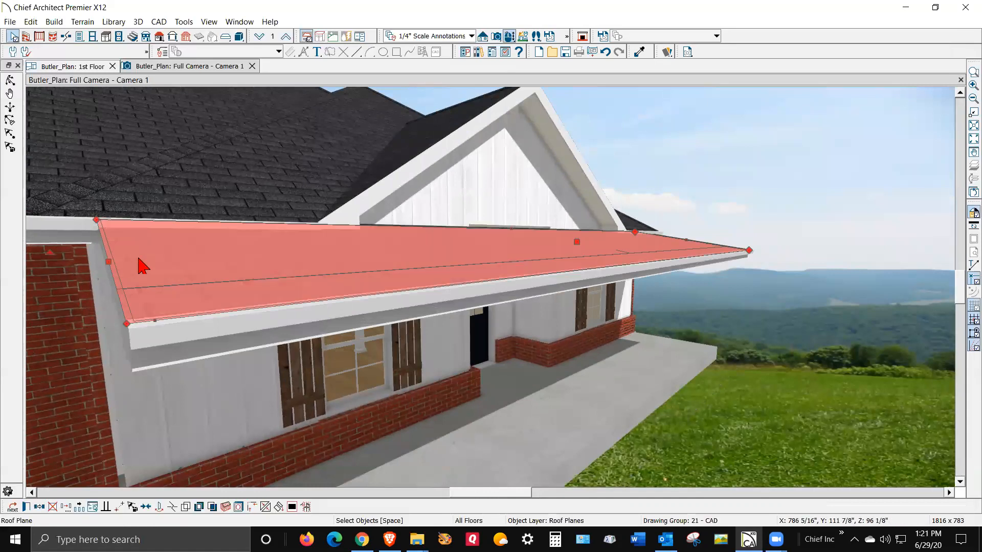
left_click(66, 507)
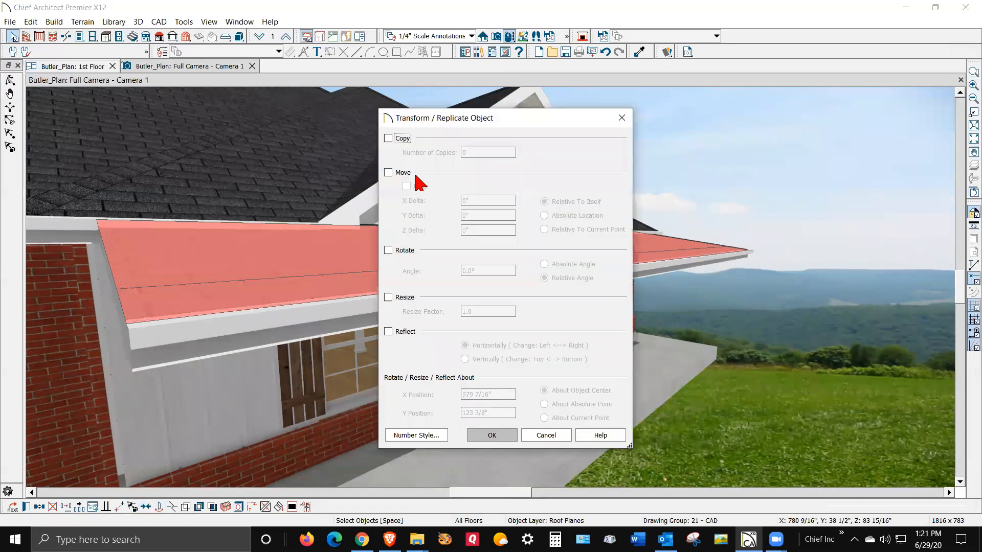
left_click(399, 173)
left_click(487, 230)
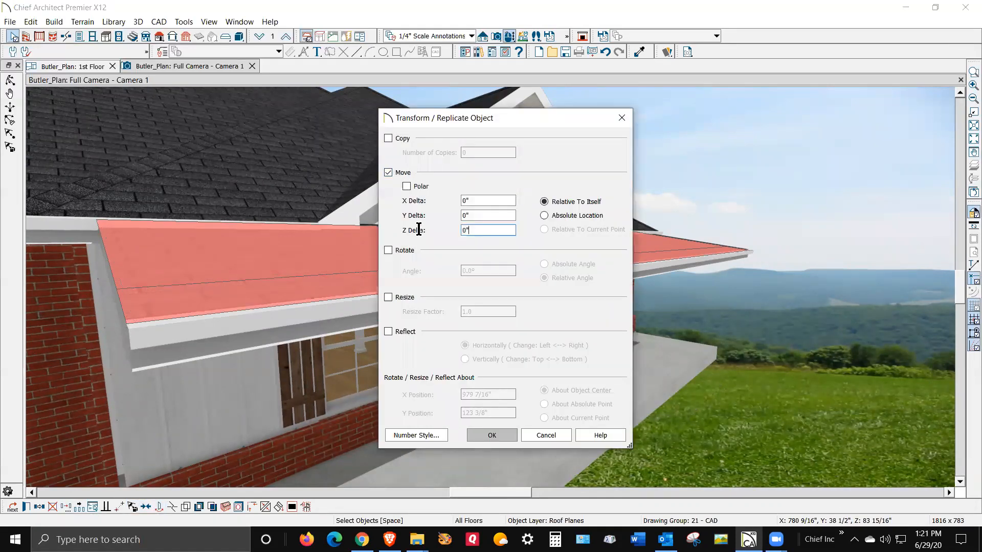
type("2")
left_click(492, 435)
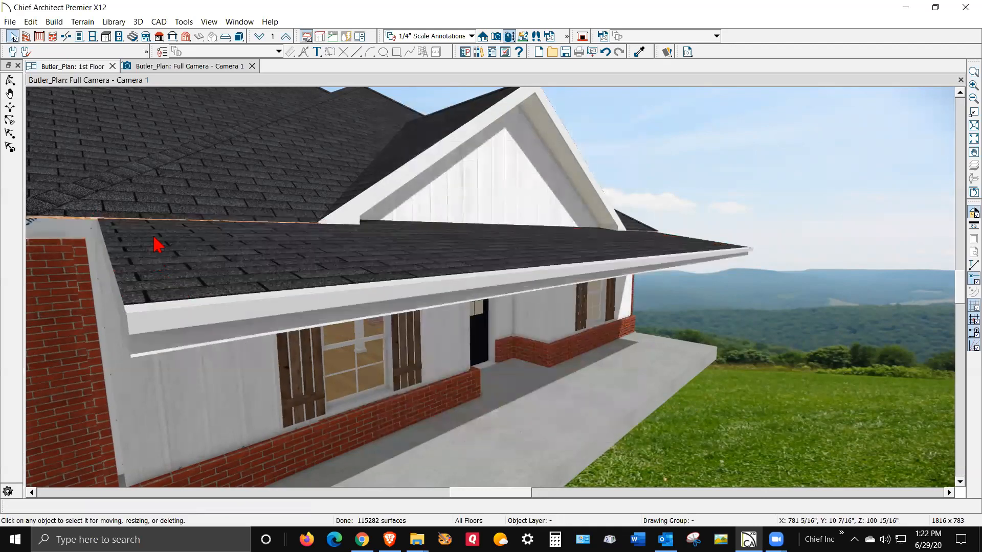
Step: Raise the porch roof plane by a further Z delta of .5" with Transform/Replicate
scroll(117, 227, "up", 5)
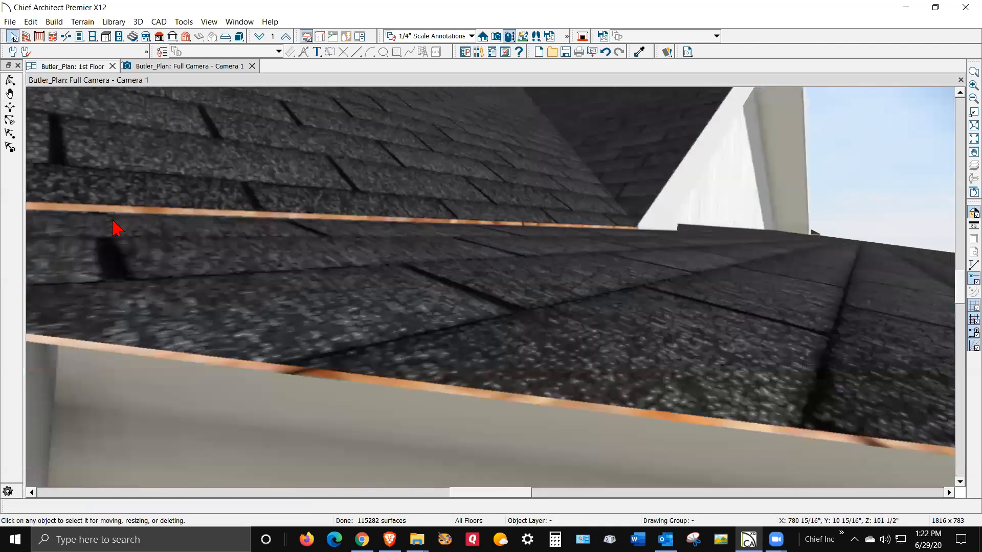
scroll(117, 228, "down", 5)
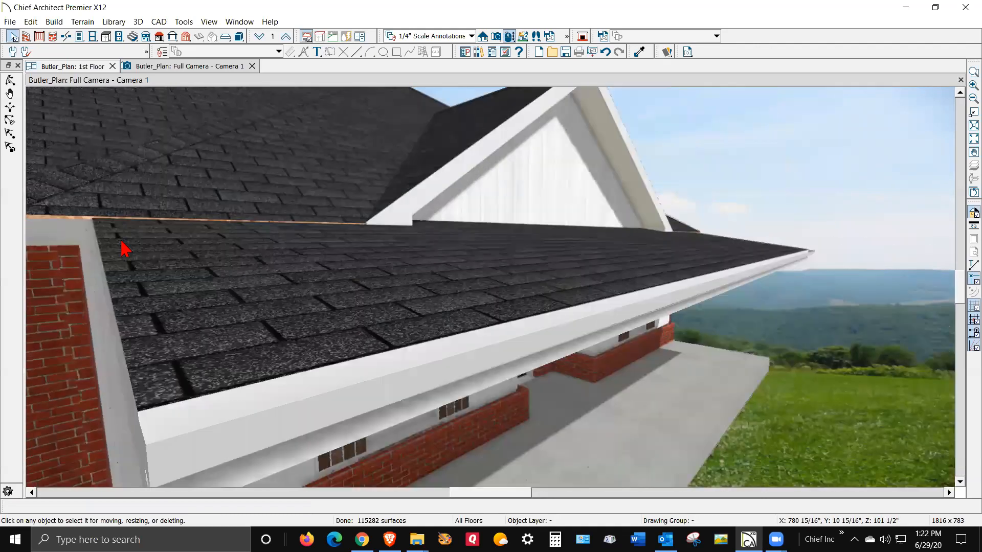
left_click(148, 289)
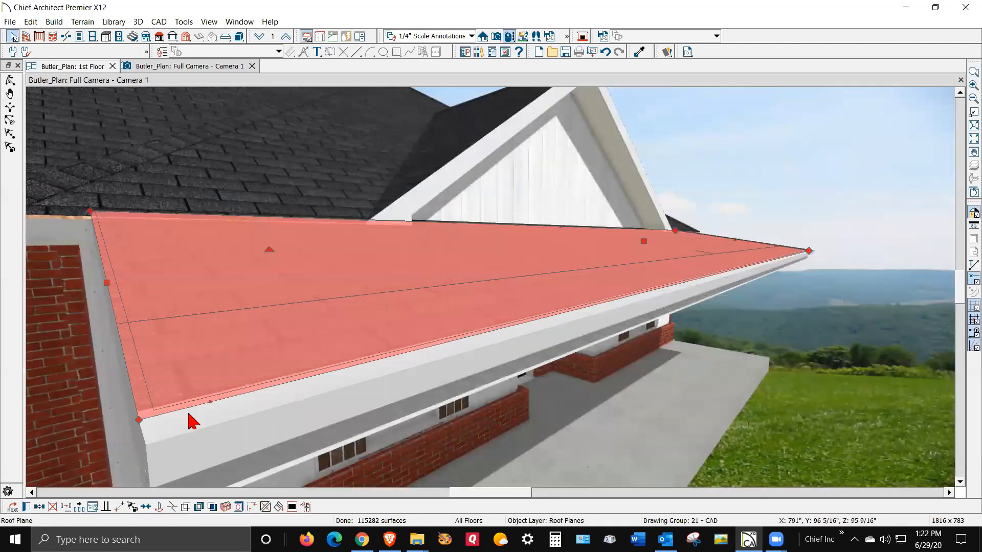
left_click(64, 507)
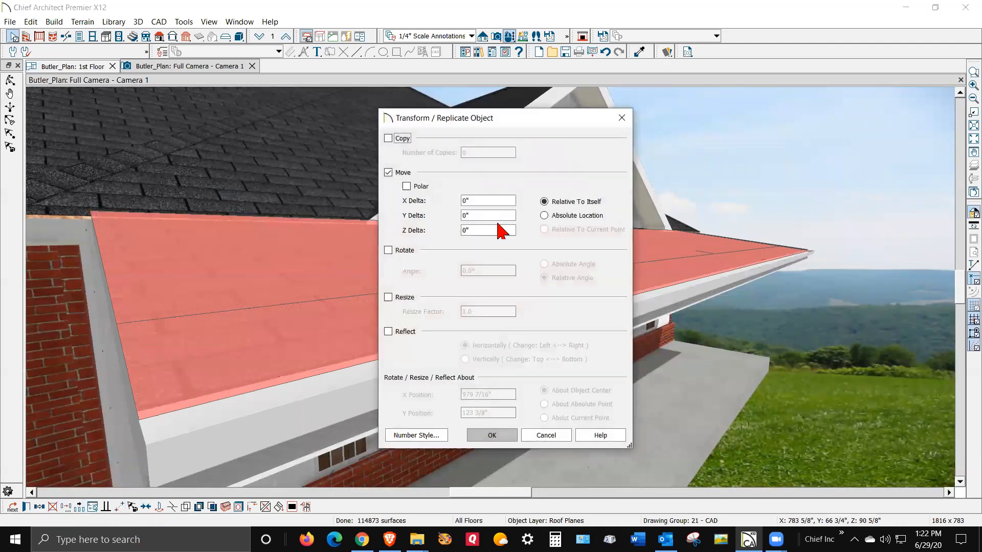
left_click(478, 233)
type(".5")
left_click(499, 436)
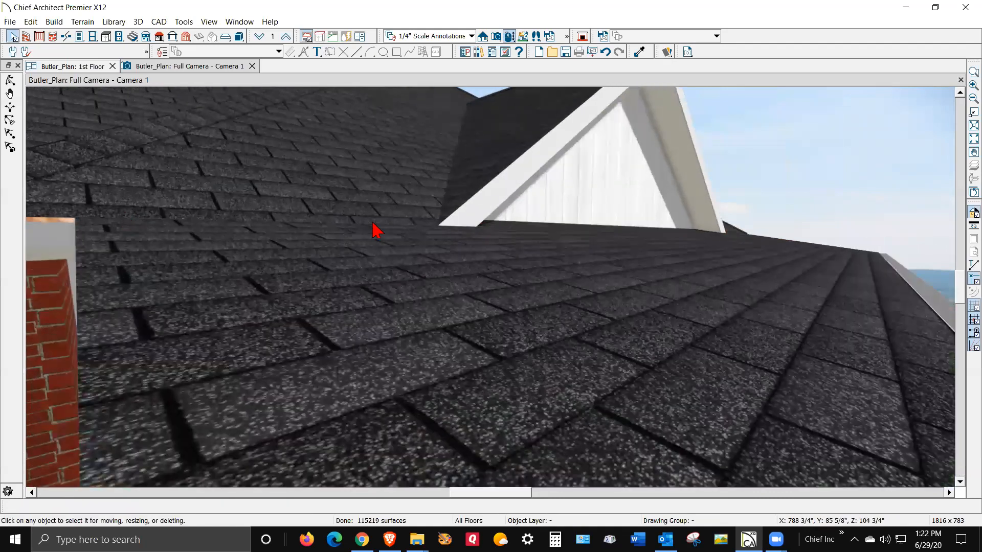
scroll(322, 229, "down", 5)
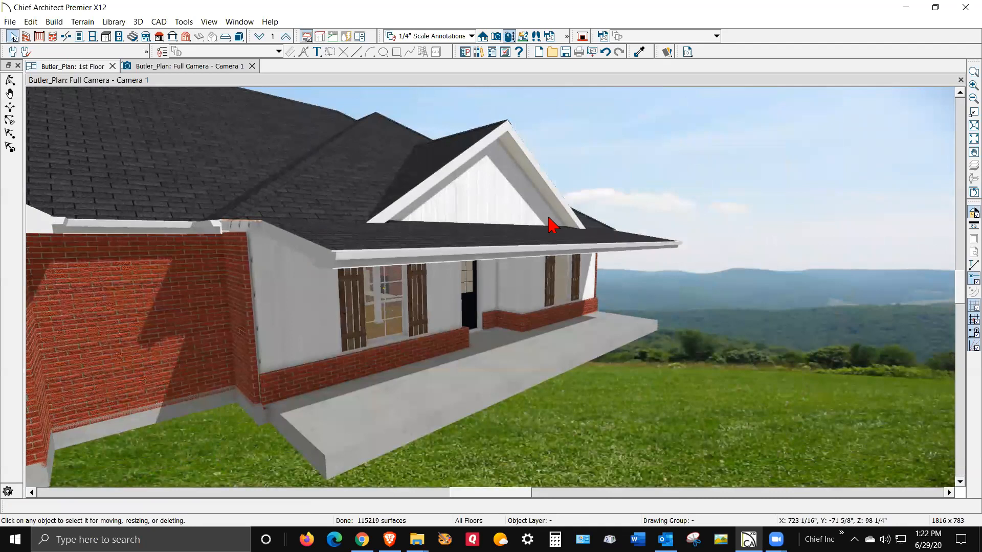
Step: Create a backclipped cross section from the floor plan, cutting through the front porch below Bedroom 2
key("ctrl+Tab")
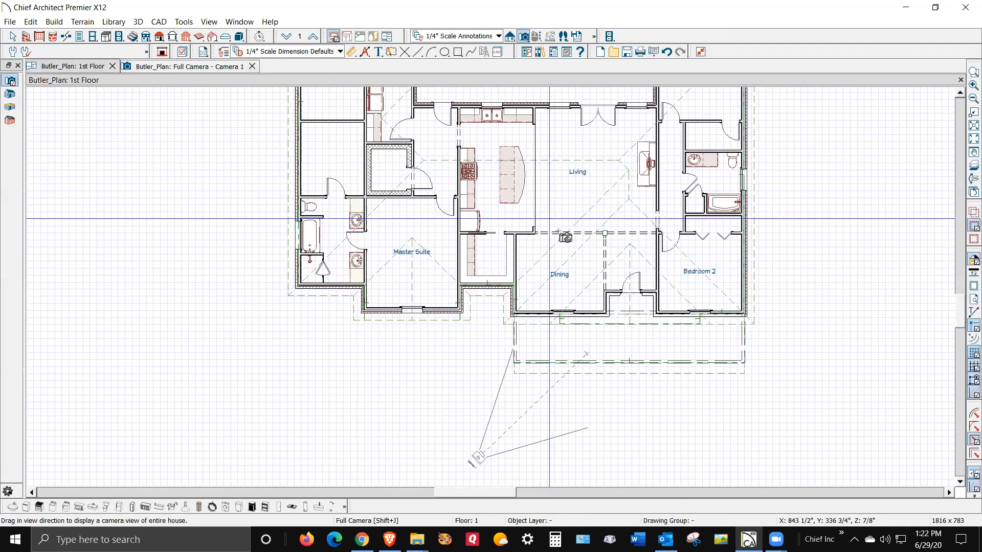
key("space")
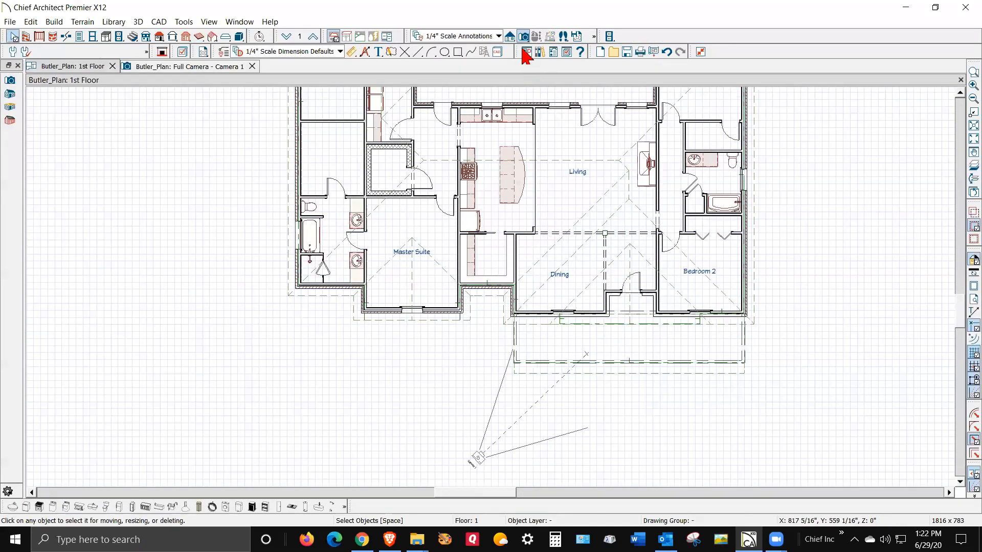
left_click(510, 35)
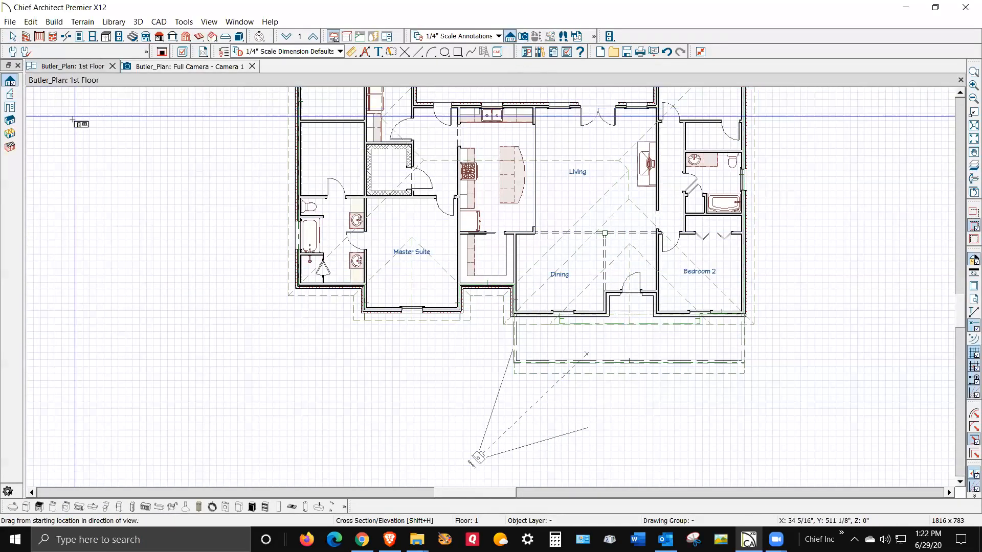
left_click(10, 94)
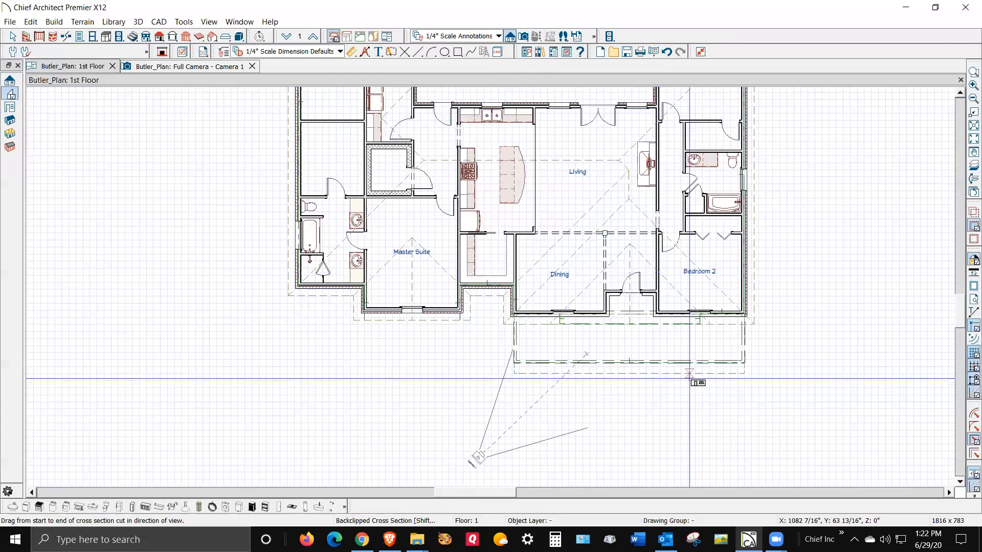
left_click_drag(702, 352, 753, 356)
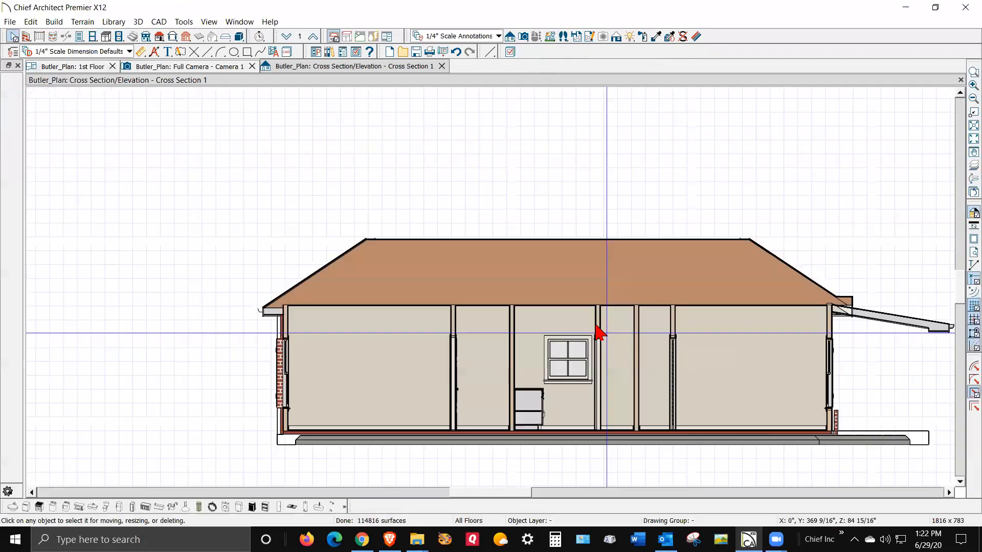
Step: Measure the vertical clearance from the porch slab to the underside of the porch roof at the eave with the Tape Measure
scroll(905, 274, "up", 4)
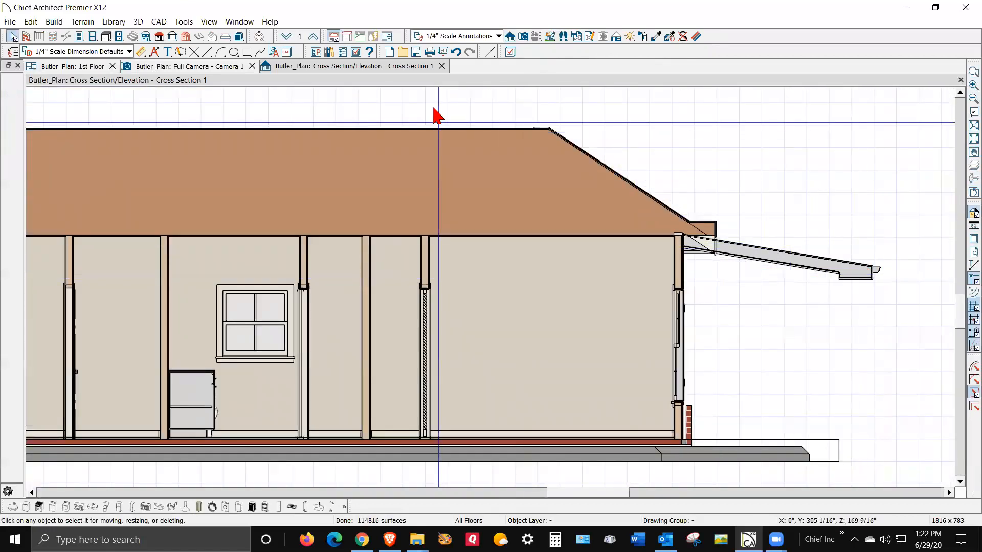
left_click(140, 51)
left_click(9, 187)
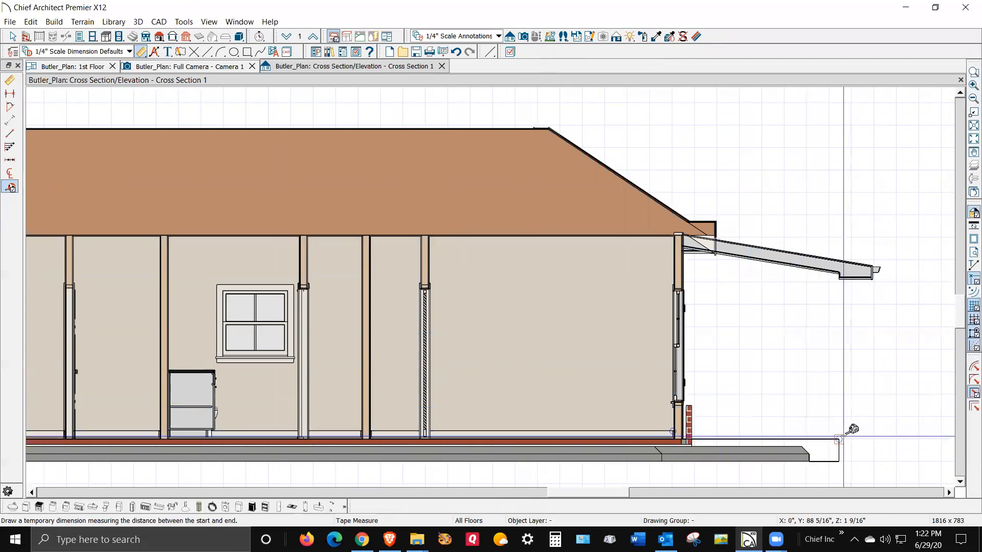
left_click_drag(831, 440, 836, 279)
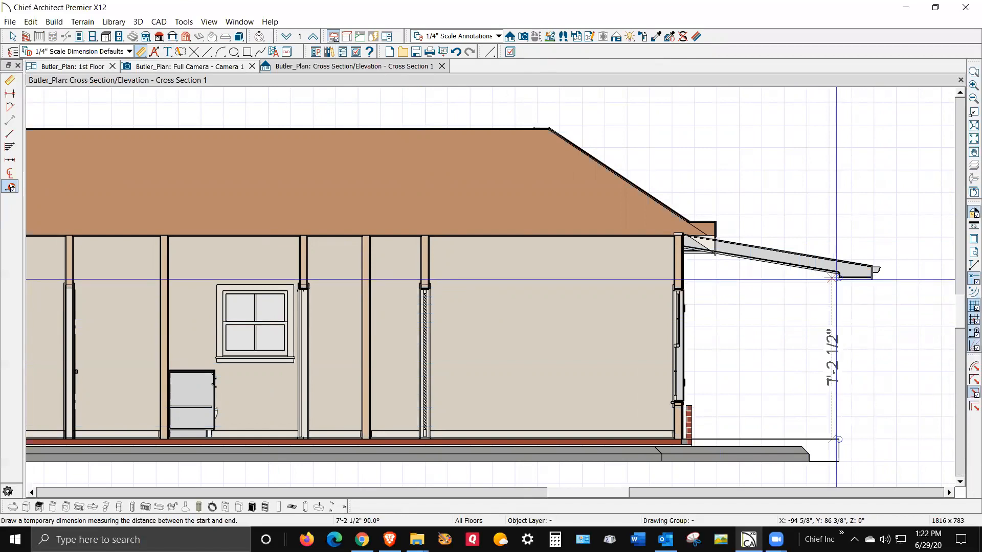
left_click_drag(836, 280, 832, 272)
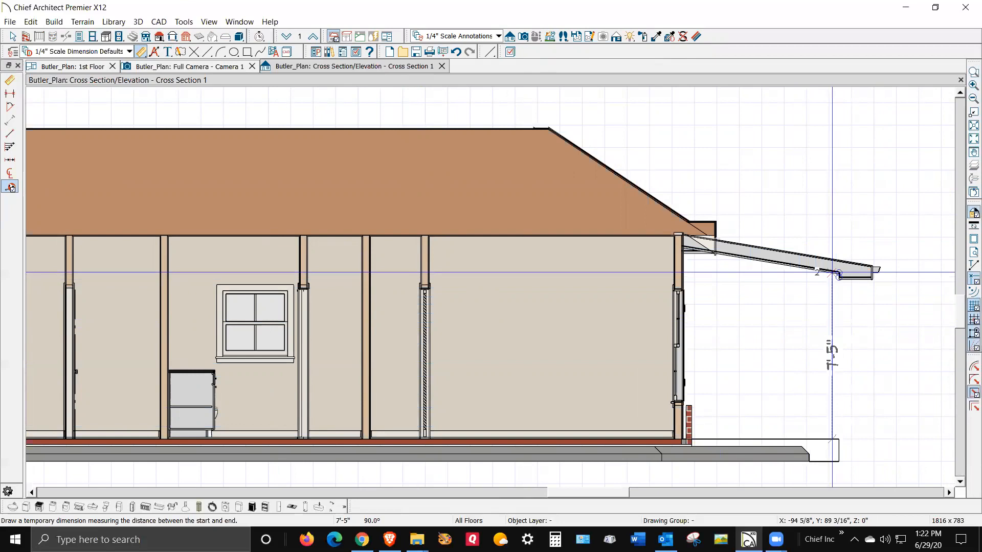
left_click_drag(832, 272, 832, 273)
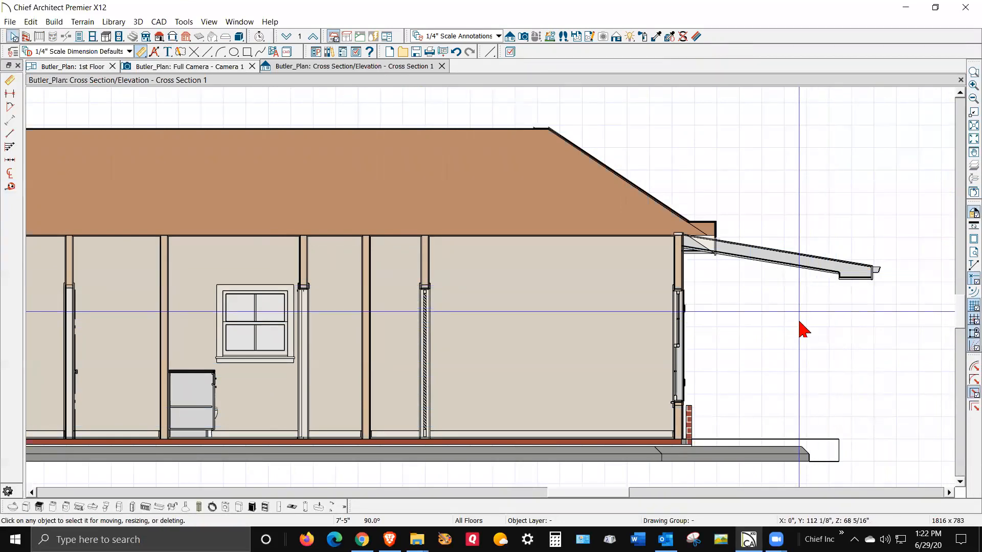
Step: In the floor plan, set the front porch room's stem-wall-top-to-ceiling height to 8'
key("ctrl+Tab")
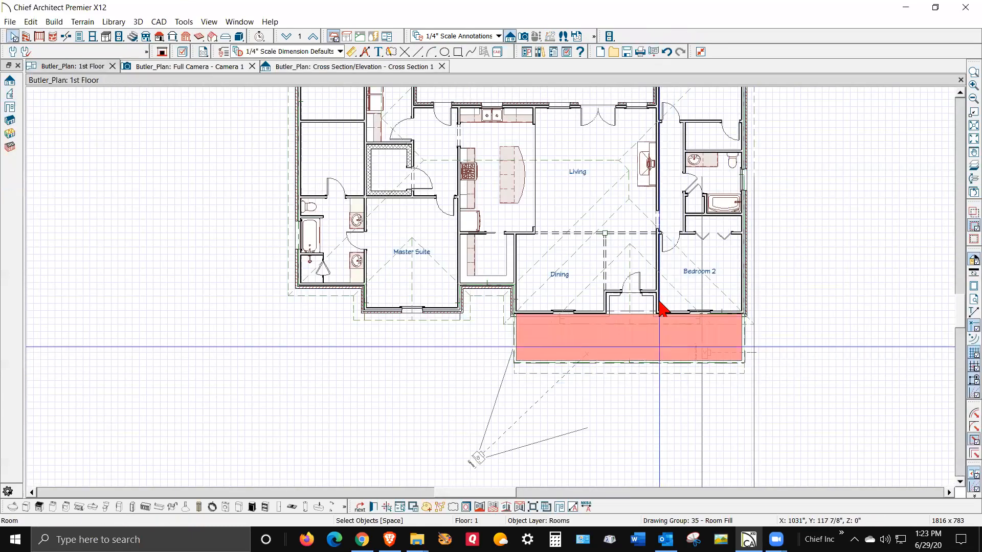
double_click(613, 182)
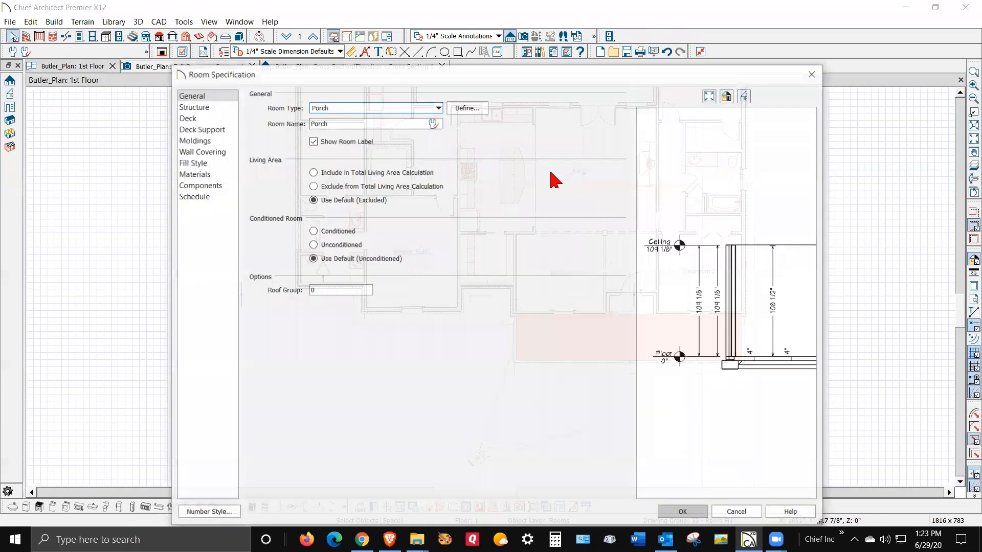
left_click(204, 107)
left_click(344, 212)
type("8")
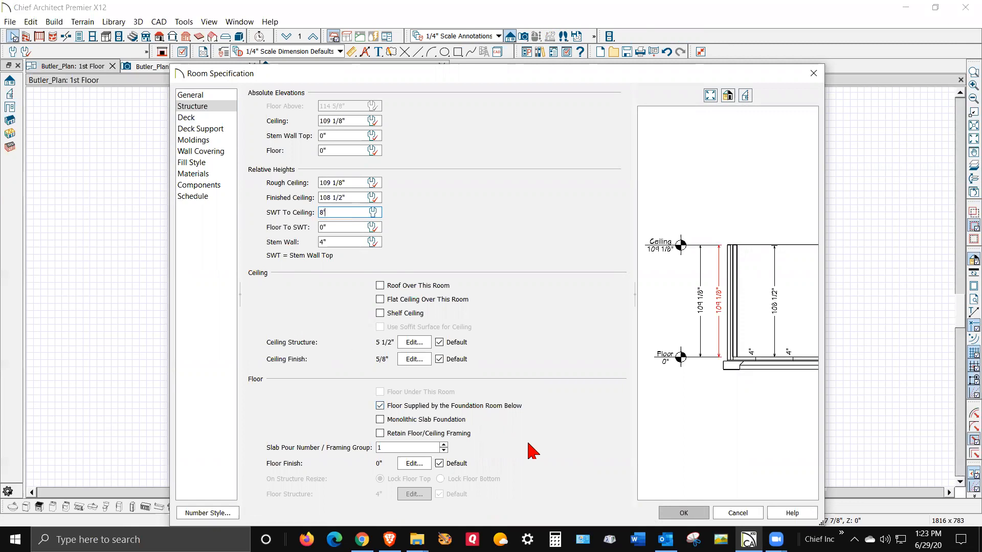
left_click(695, 513)
Step: Toggle the Flat Ceiling Over This Room option in the front porch room's structure settings
double_click(654, 348)
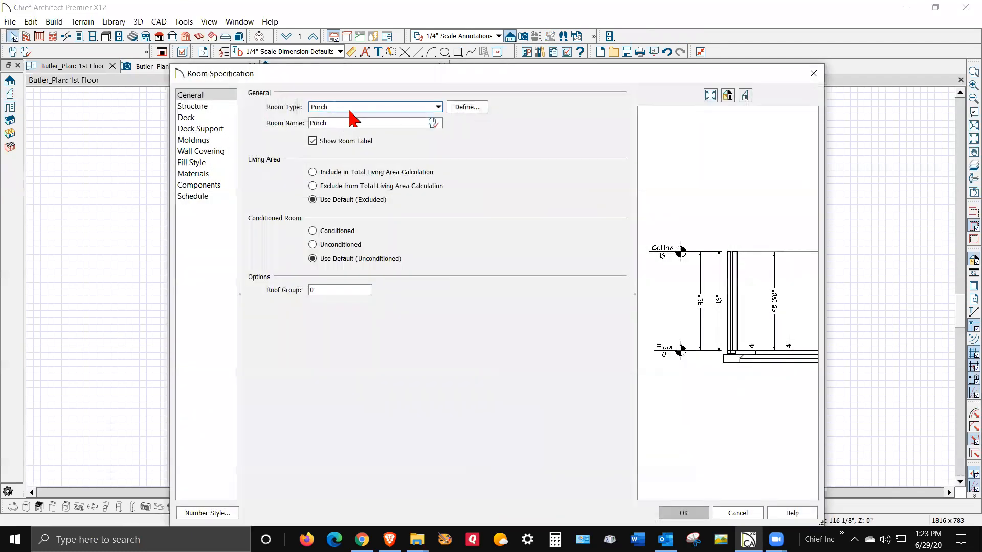
left_click(197, 108)
left_click(393, 300)
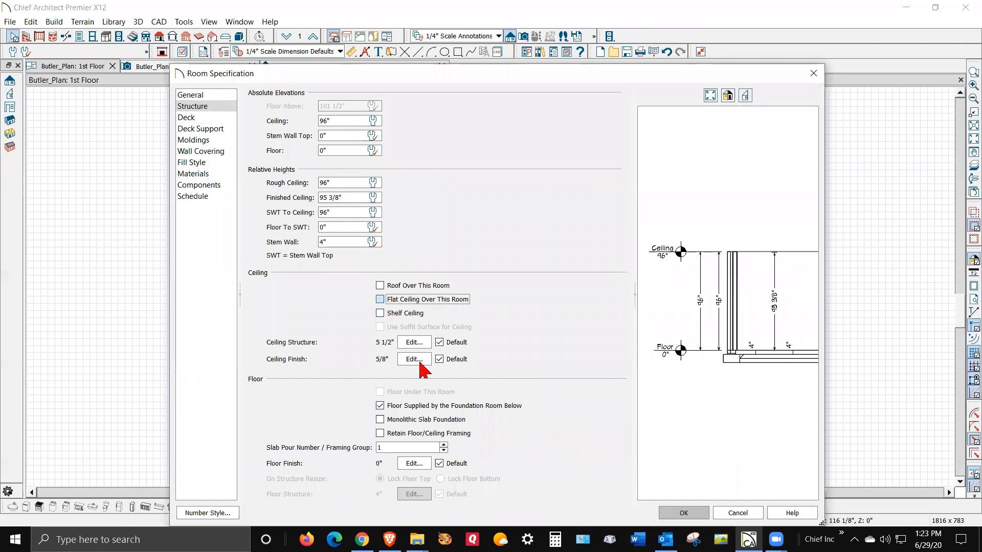
left_click(684, 512)
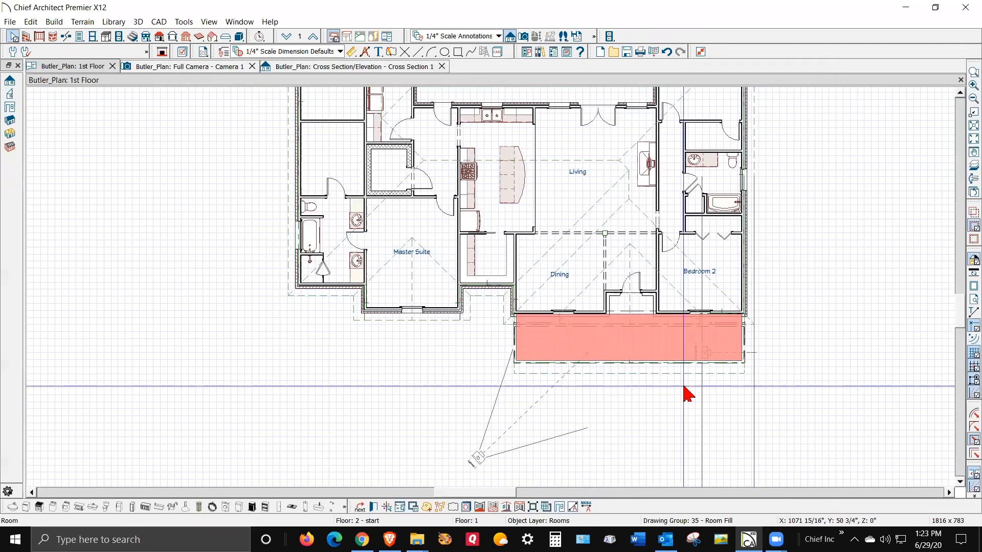
Step: In the cross section, lock the porch roof plane's ridge top height and set its pitch to 1" in 12
key("ctrl+Tab")
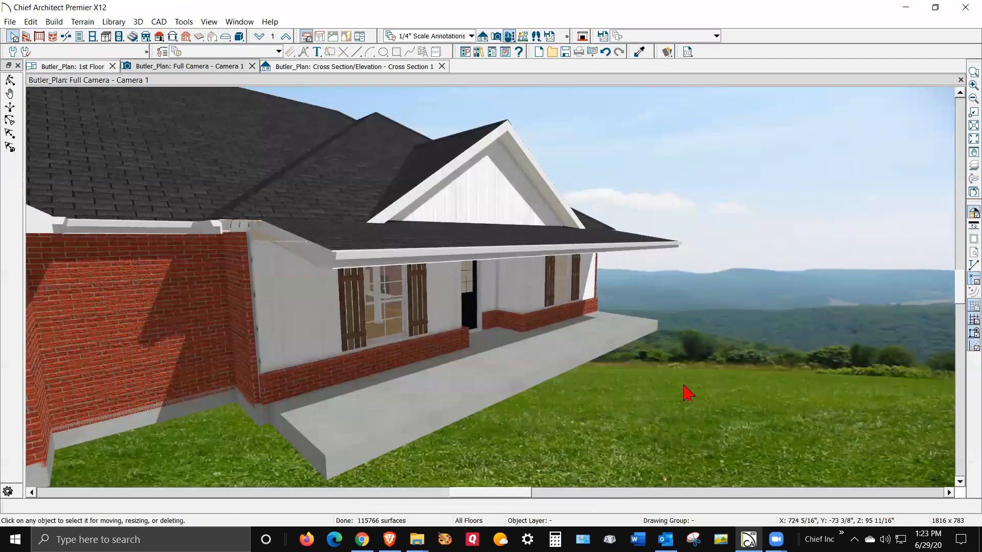
key("ctrl+Tab")
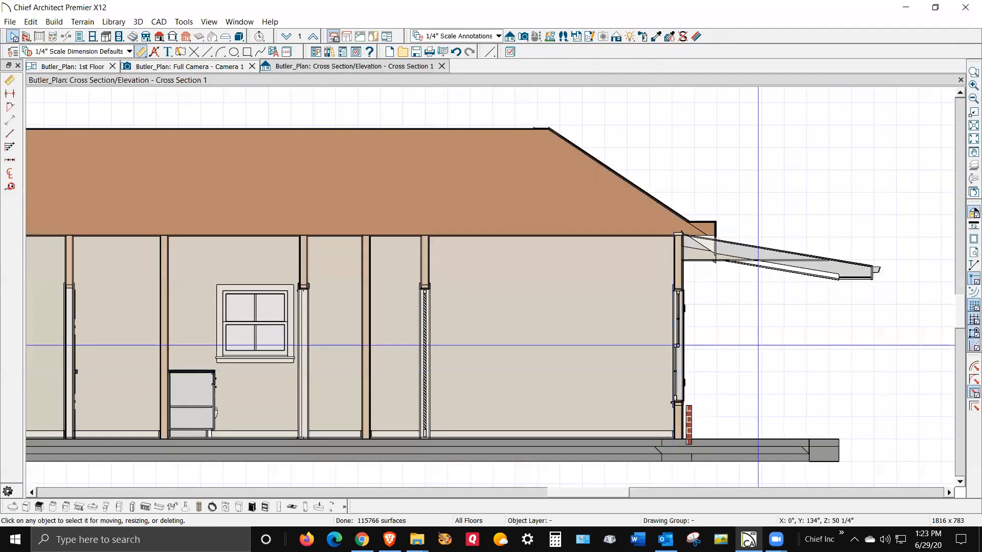
scroll(771, 259, "up", 5)
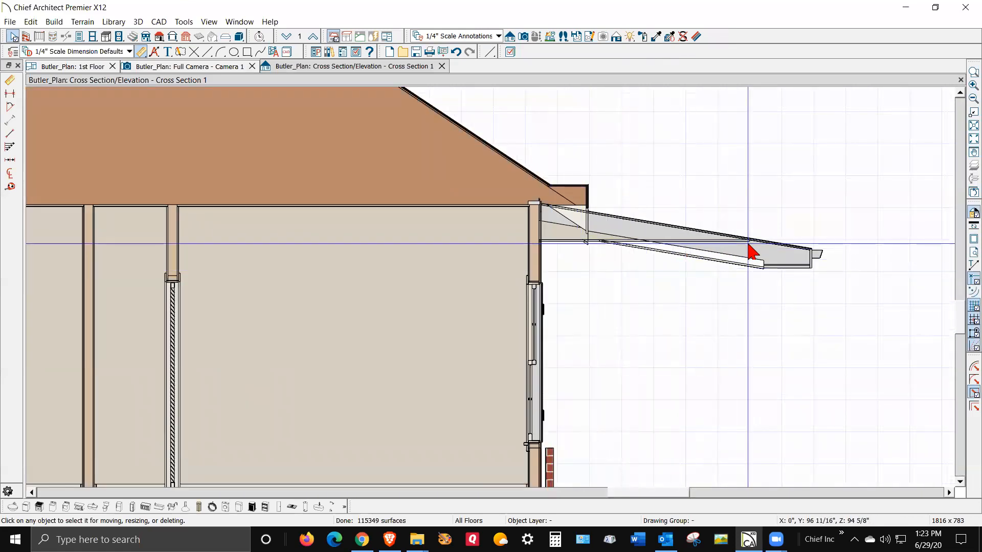
left_click(800, 264)
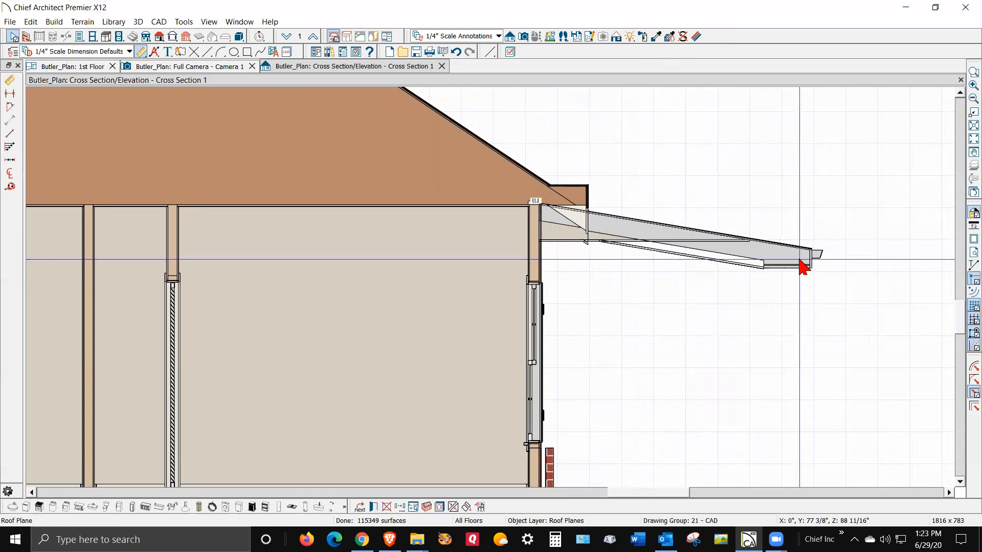
double_click(801, 265)
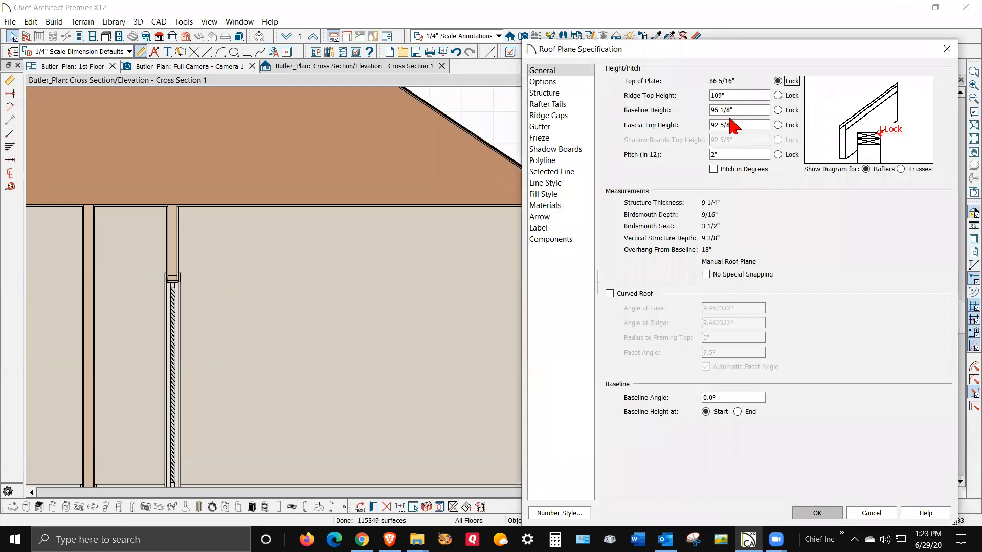
left_click(778, 95)
double_click(726, 153)
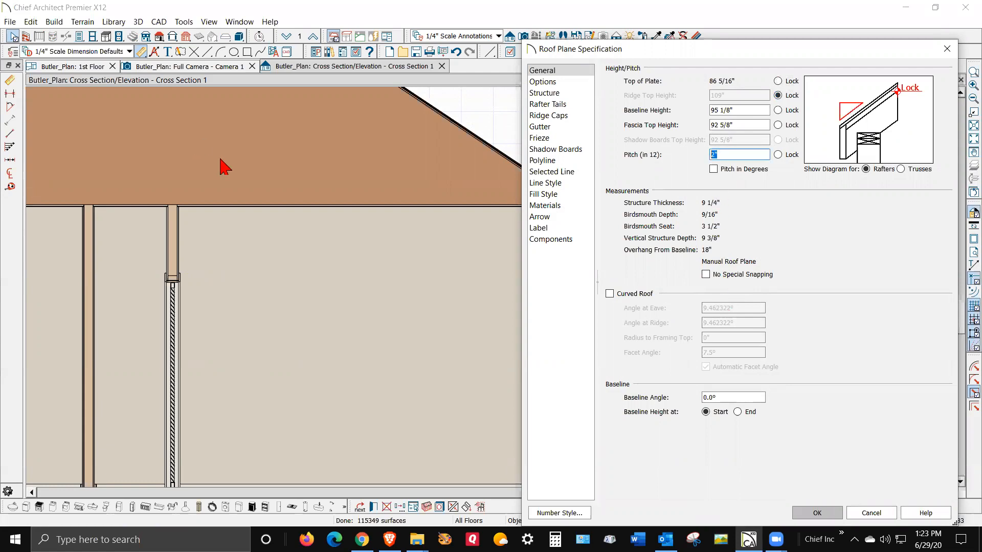
type("1")
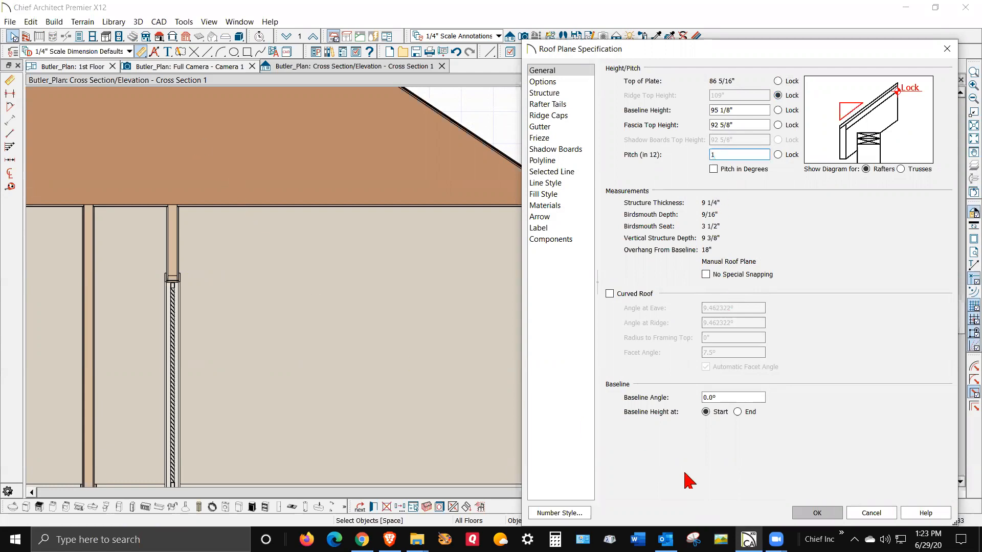
left_click(816, 513)
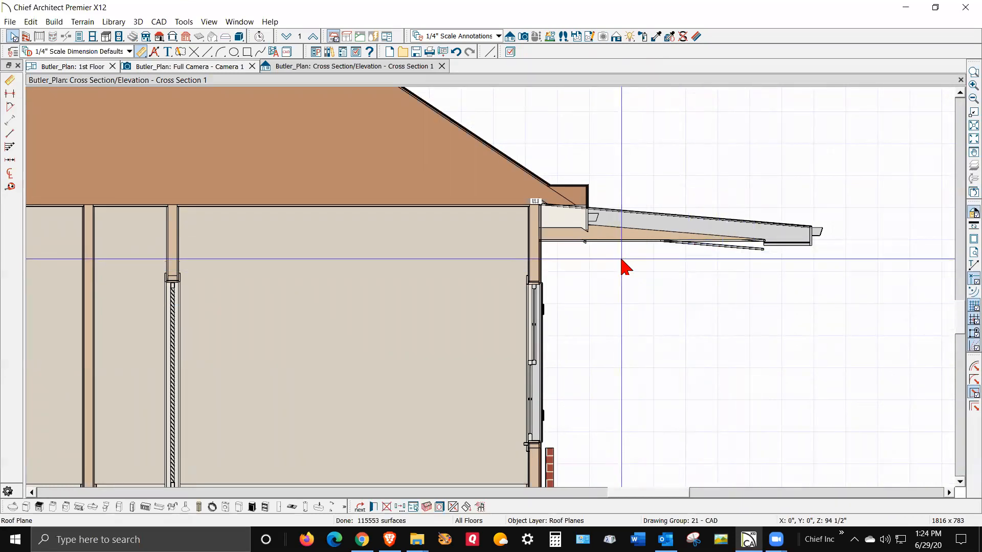
Step: Assign the White Standing Seam sheet metal material to the porch roof plane's surface and its default ridge cap molding
key("ctrl+Tab")
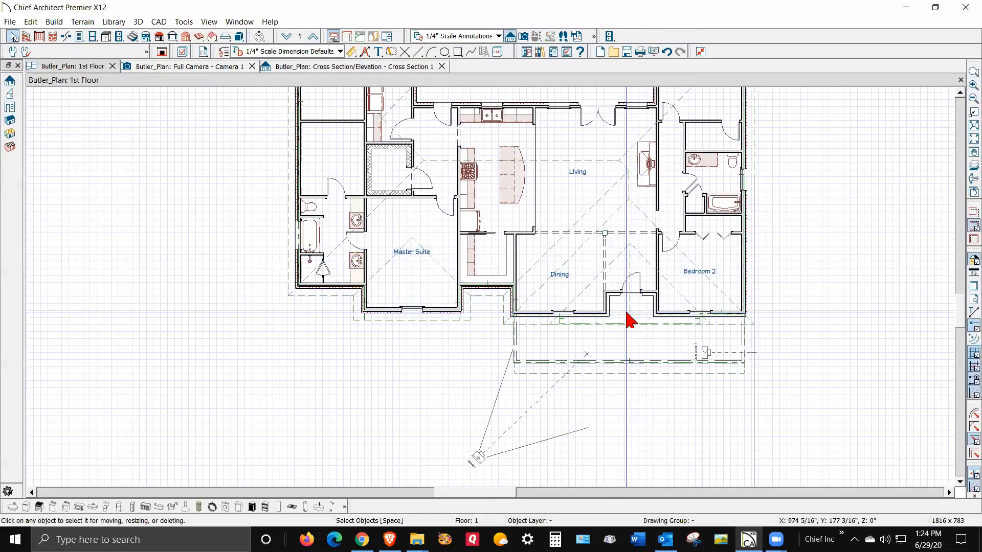
left_click(638, 380)
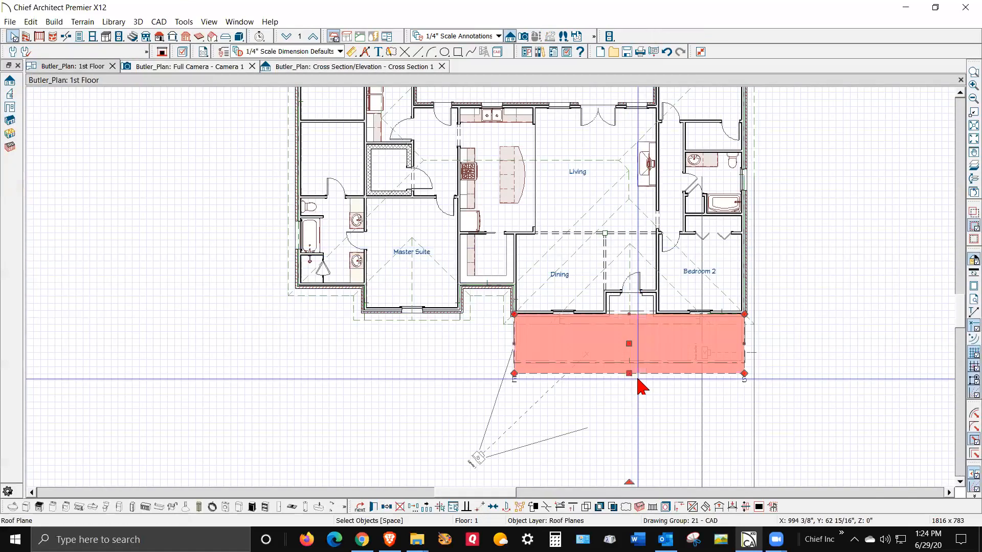
double_click(644, 290)
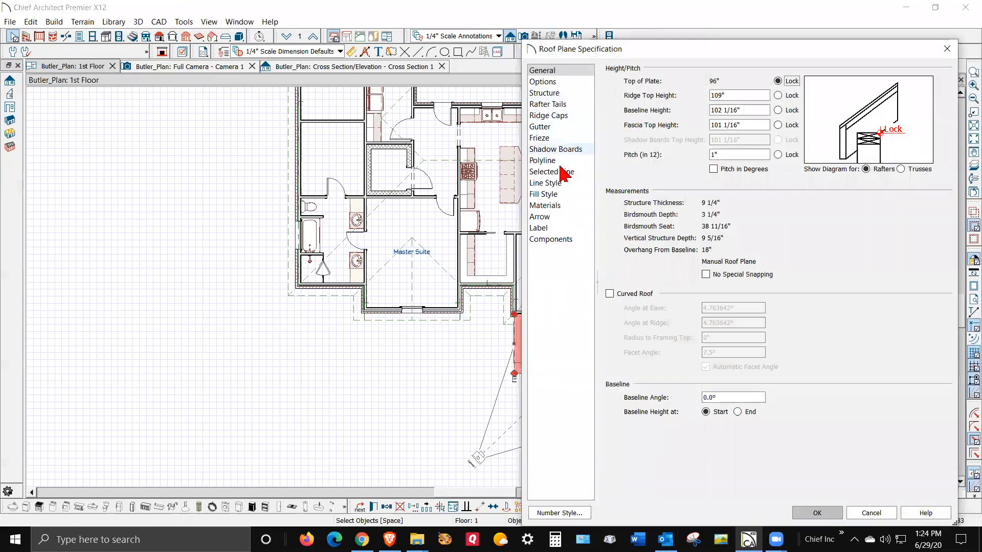
left_click(560, 206)
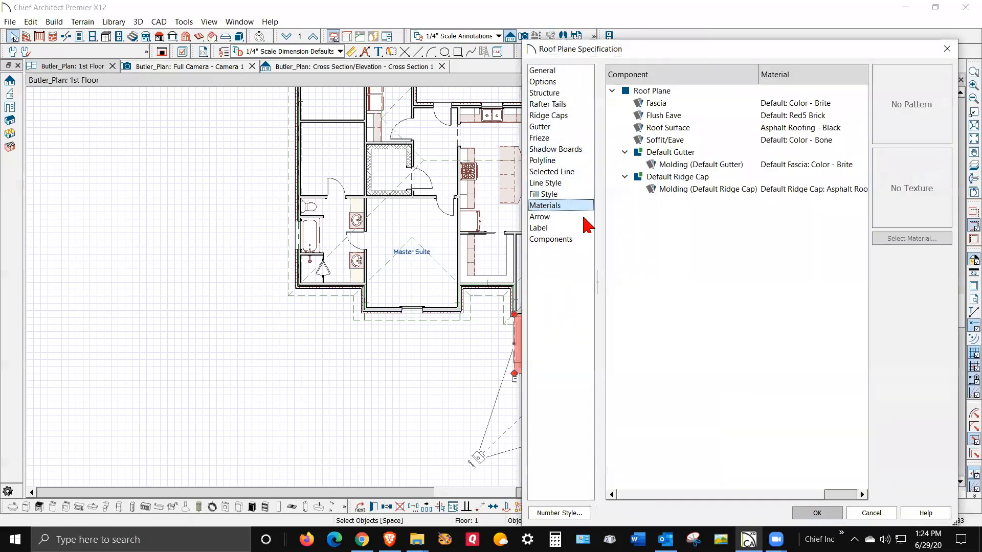
left_click(683, 129)
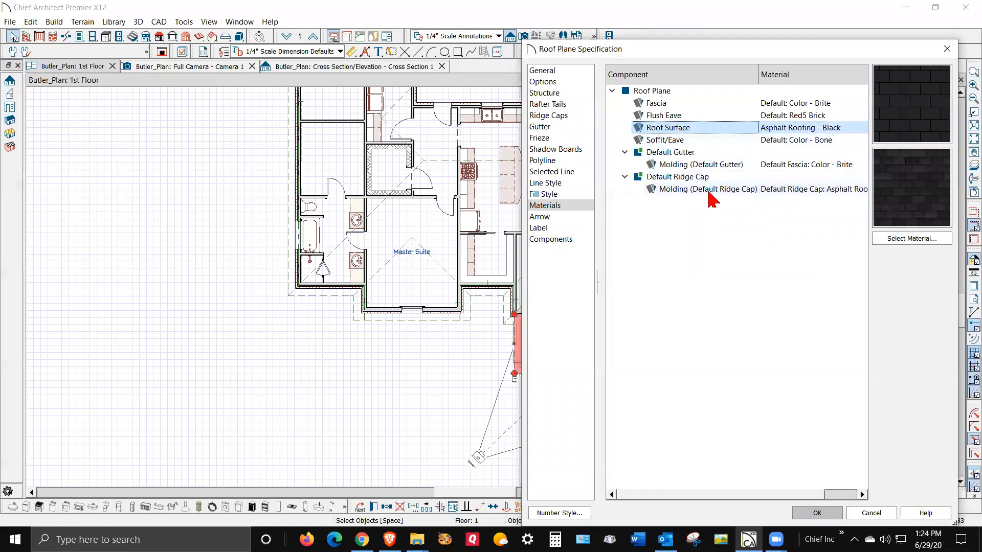
left_click(709, 191, "ctrl")
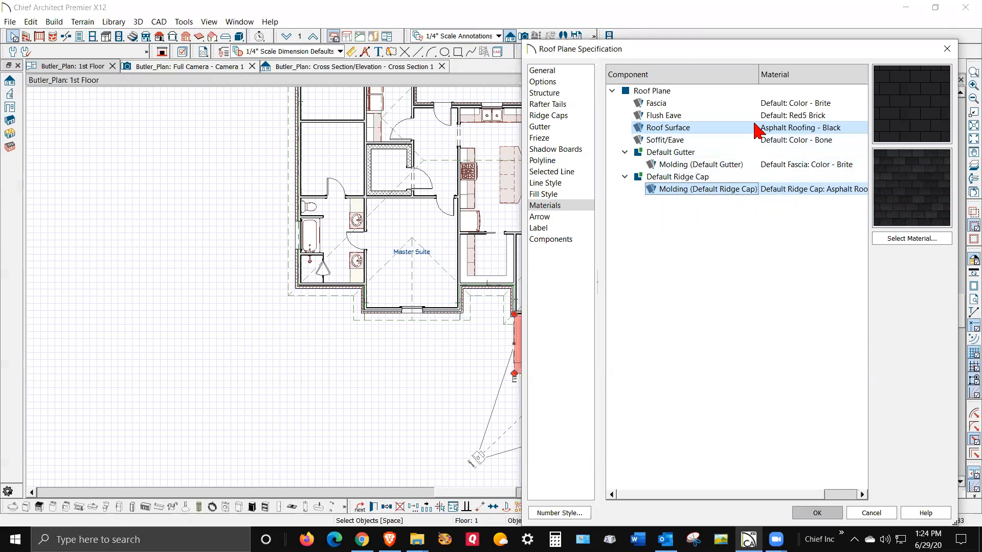
left_click(914, 238)
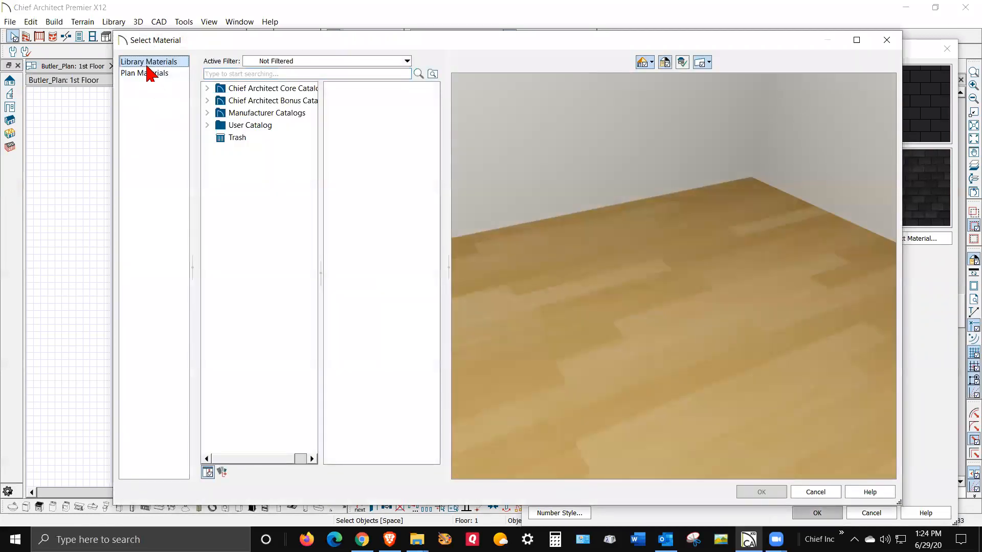
left_click(207, 89)
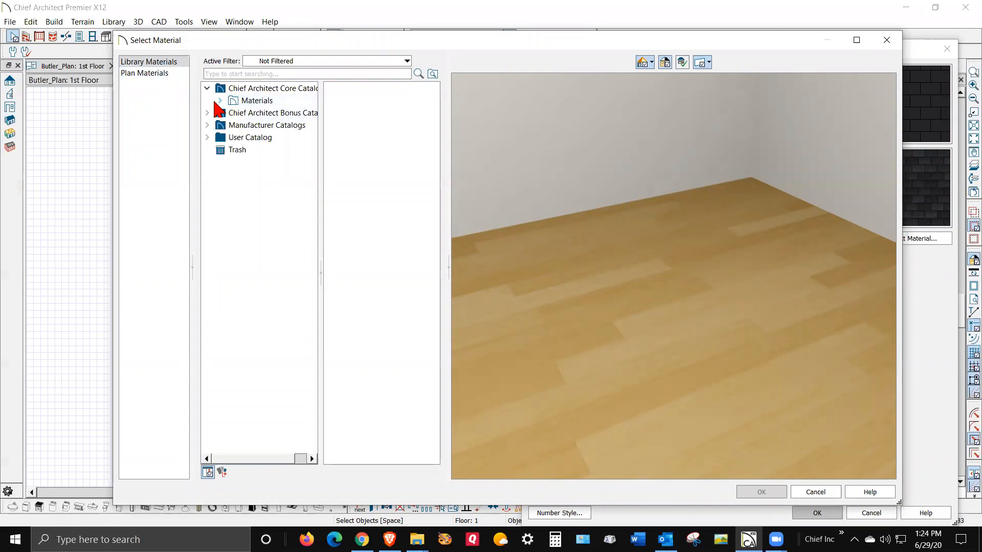
left_click(219, 101)
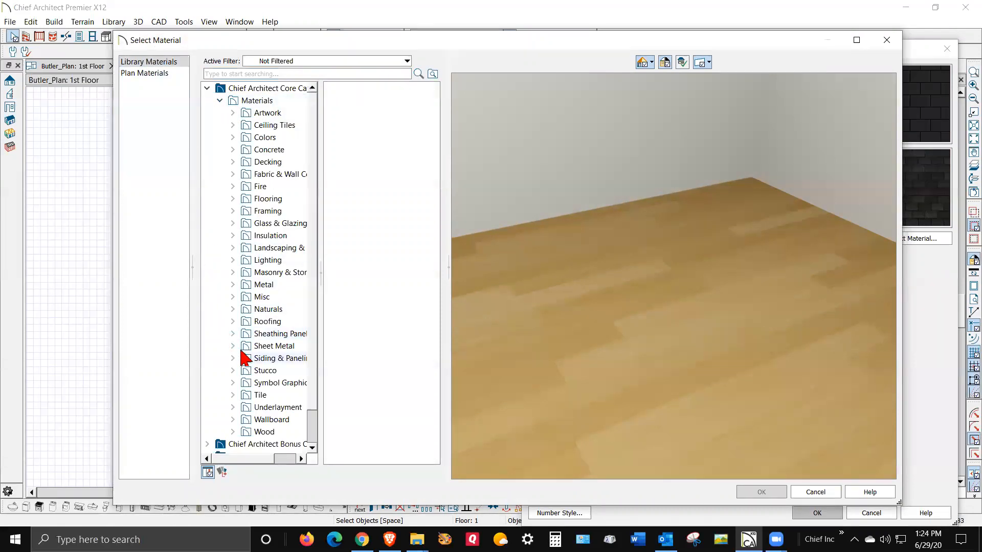
left_click(233, 346)
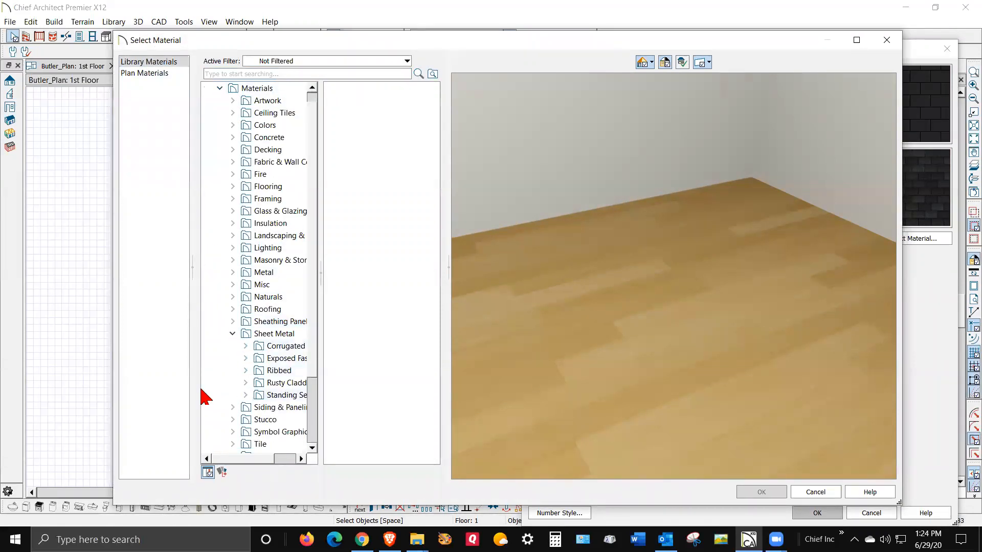
left_click(288, 395)
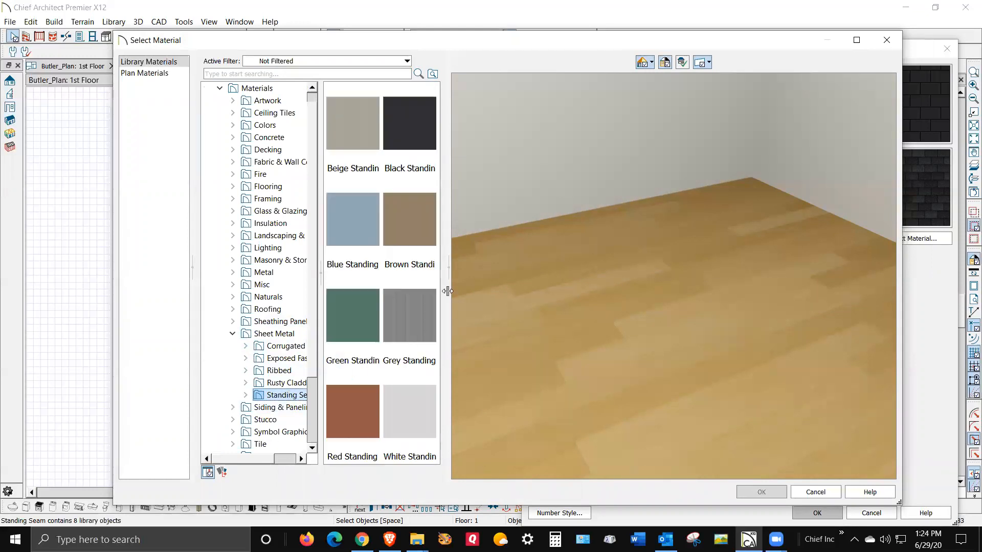
left_click(407, 417)
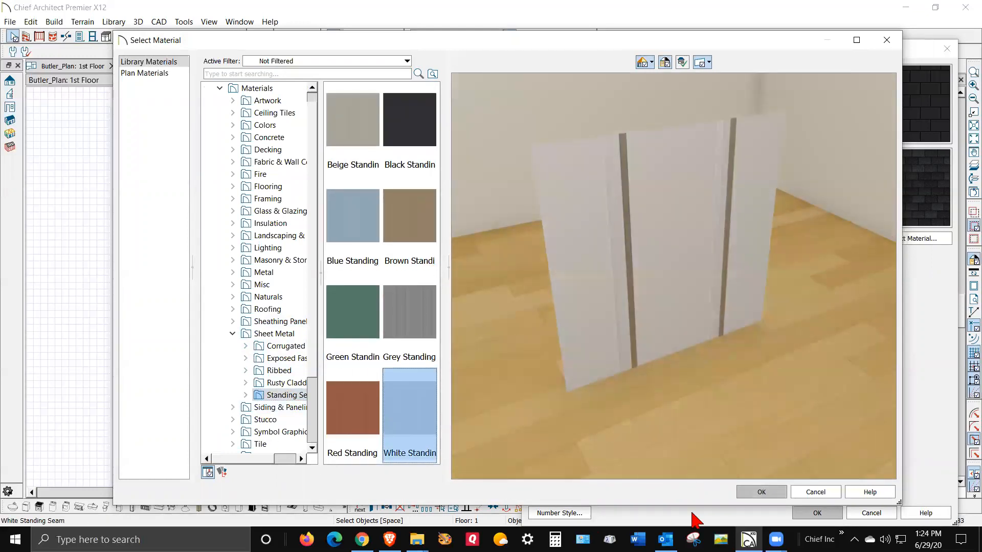
left_click(765, 492)
left_click(817, 512)
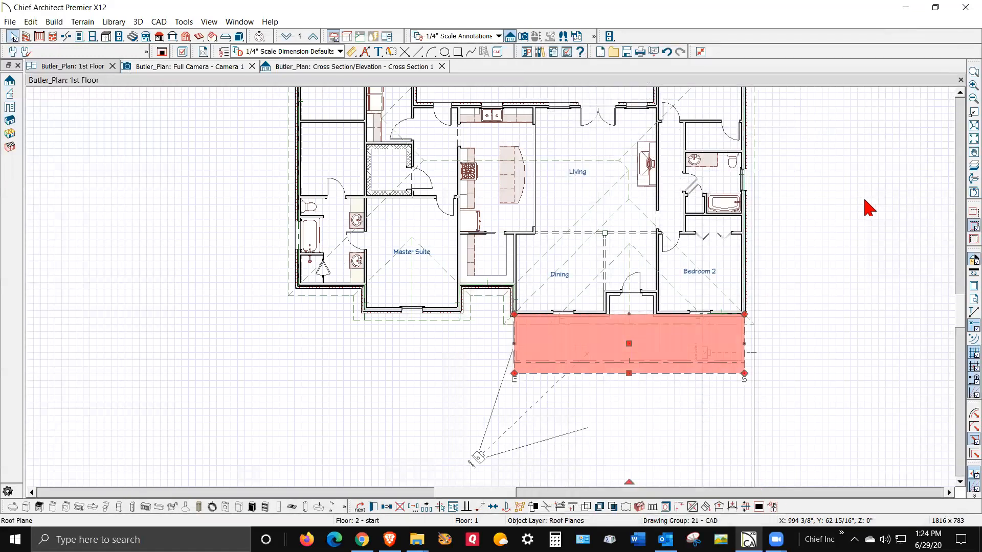
Step: Examine the porch roof's new pitch and metal finish in the camera view from above, from the side and from the front
key("ctrl+Tab")
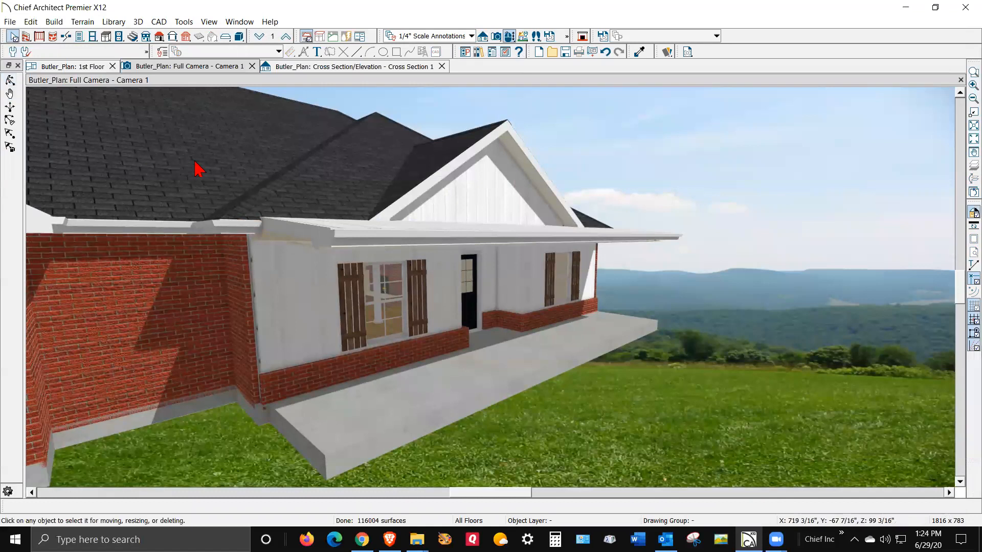
left_click(11, 81)
left_click_drag(196, 114, 217, 127)
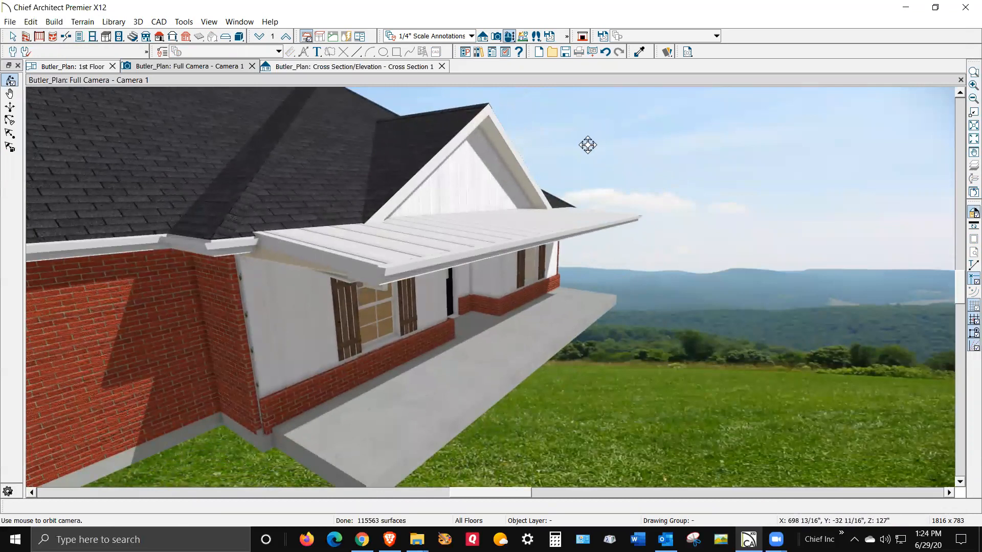
left_click_drag(429, 266, 482, 249)
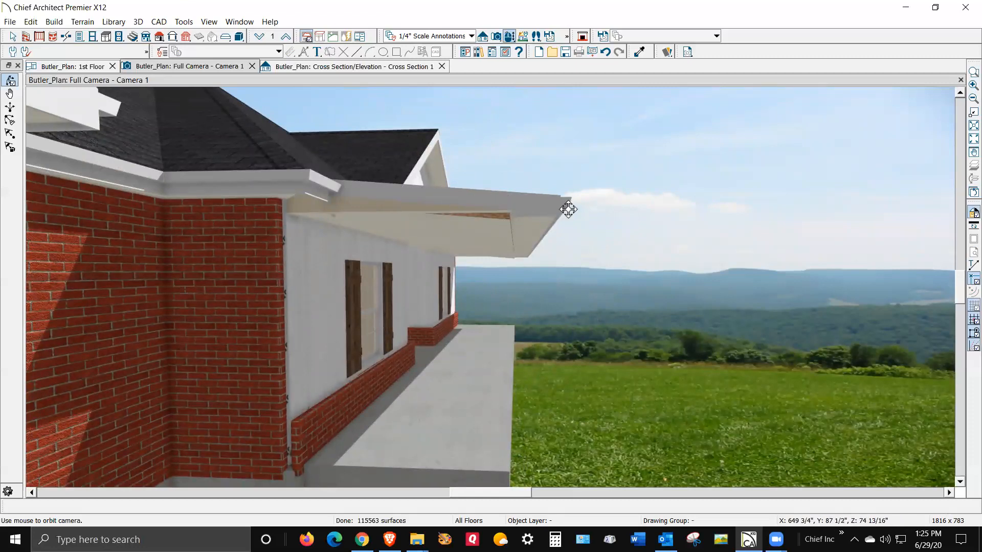
left_click_drag(471, 198, 208, 232)
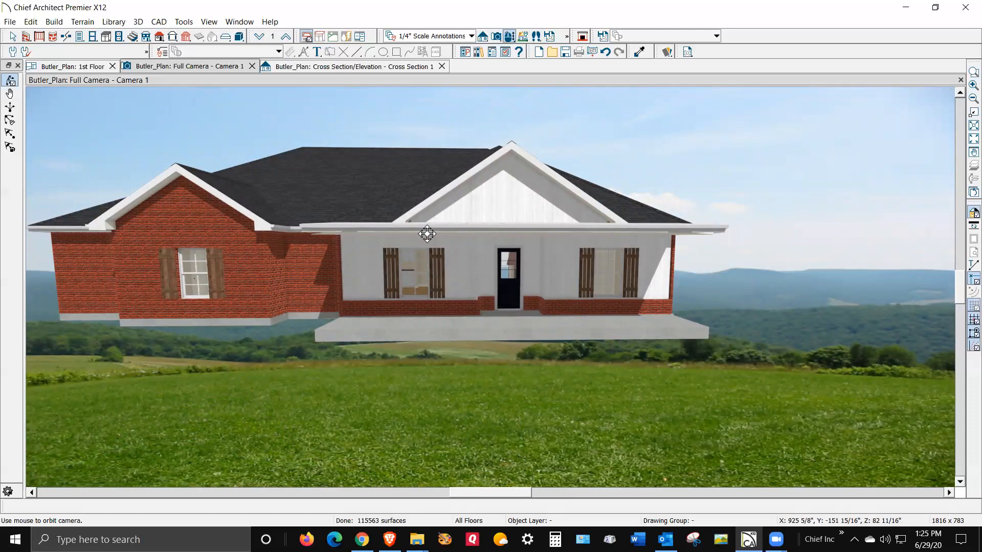
scroll(427, 234, "up", 2)
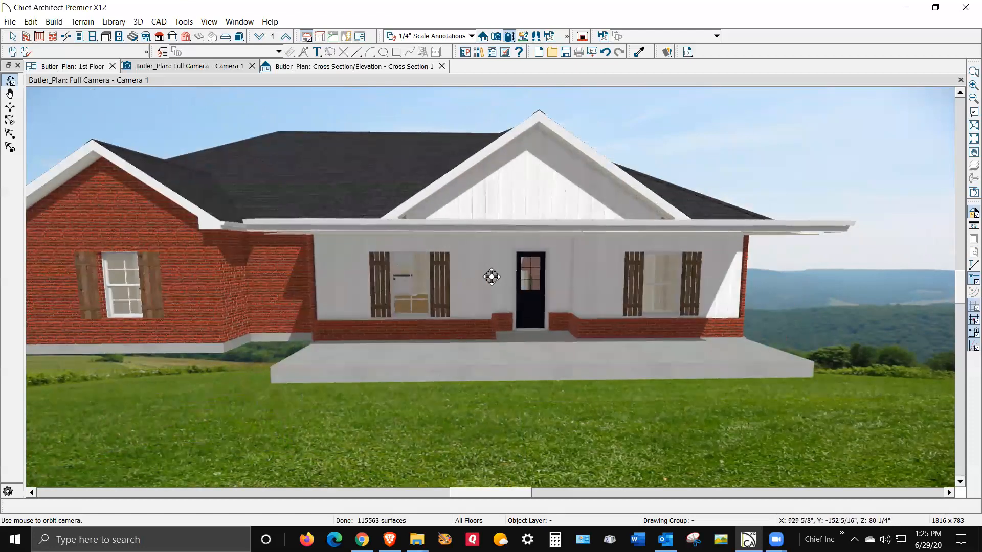
Step: Close the cross section view and return to the porch area of the 1st floor plan
key("ctrl+Tab")
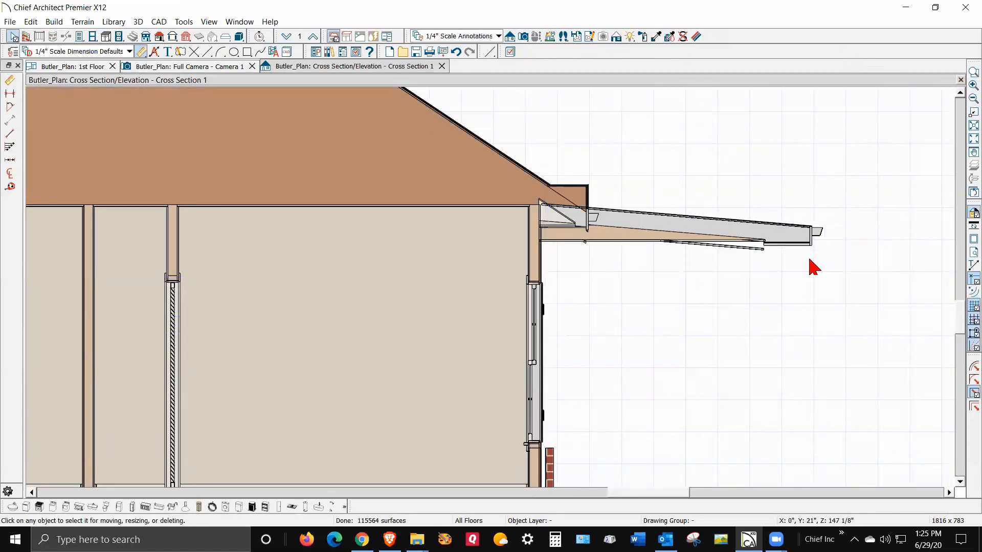
key("ctrl+w")
key("ctrl+Tab")
scroll(639, 372, "up", 3)
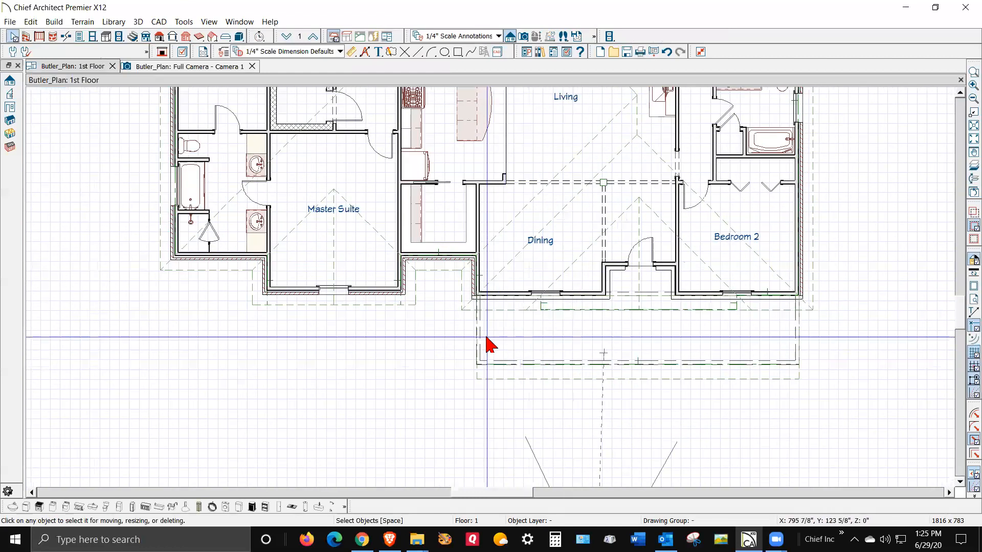
Step: Turn off Invisible for the three outer walls of the front porch and make them railings
left_click(478, 346)
left_click(603, 363, "shift")
left_click(796, 335, "shift")
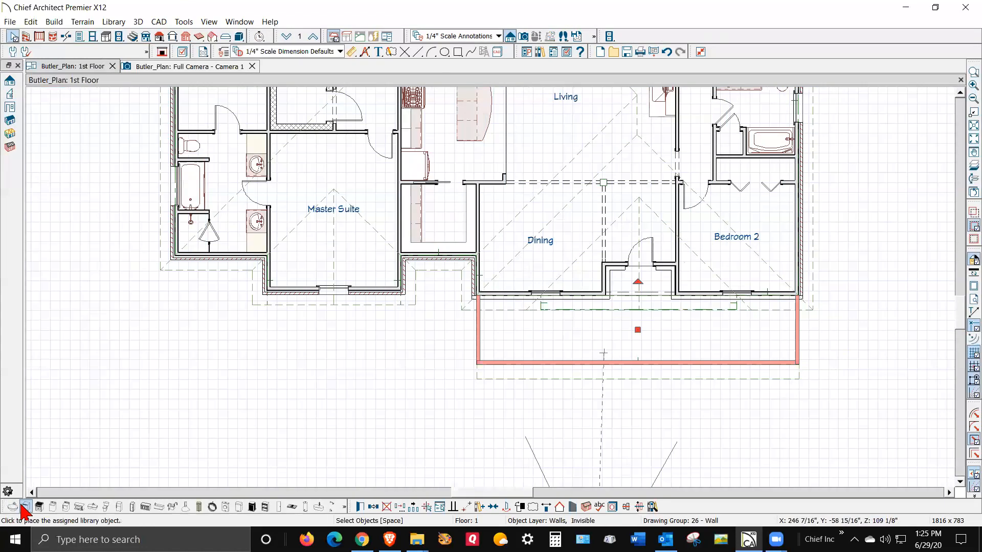
left_click(356, 508)
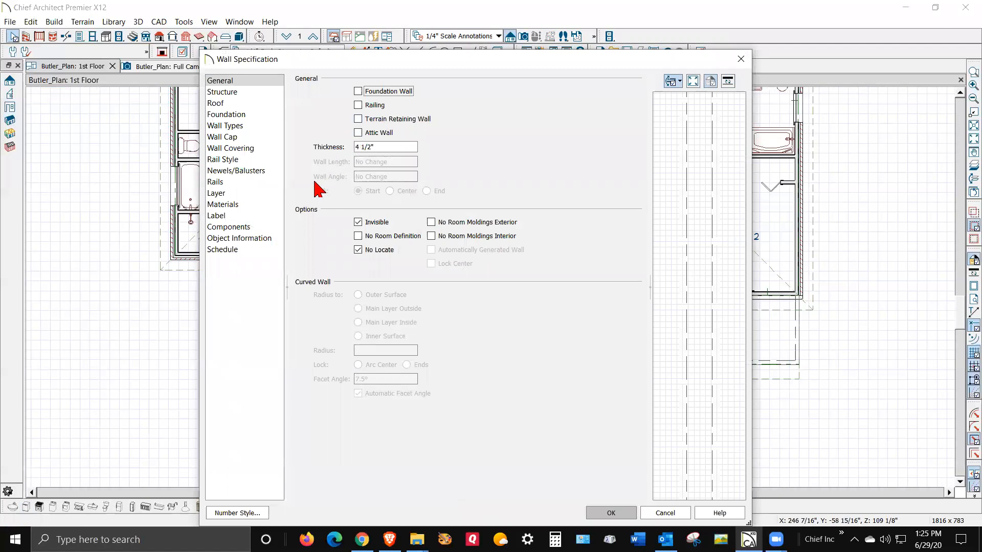
left_click(370, 220)
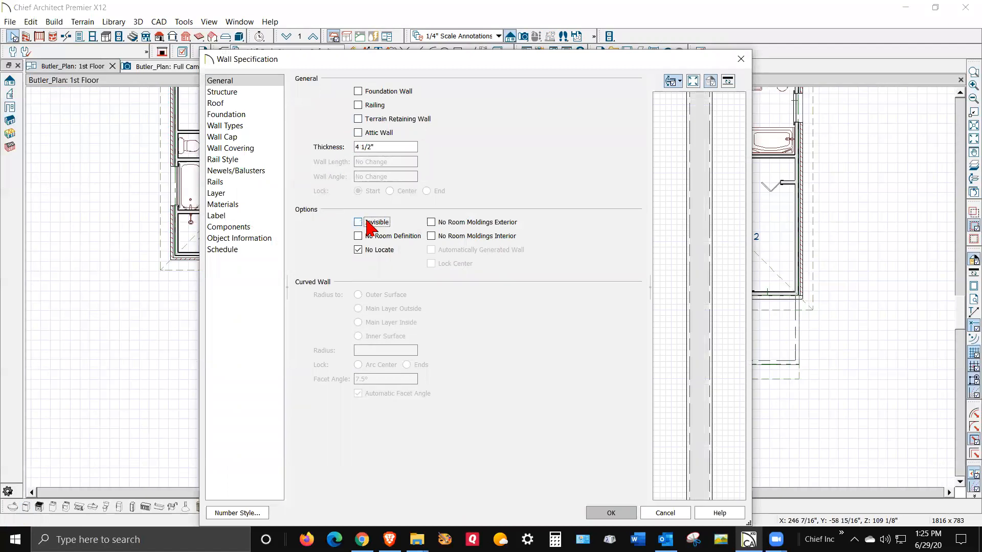
left_click(358, 106)
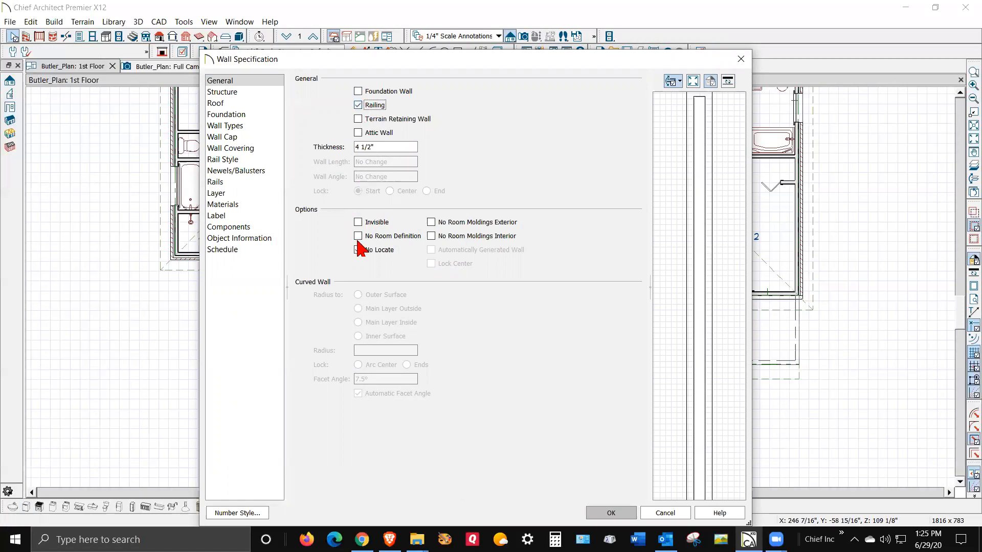
Step: Set the porch railings to the Open style without a top rail, bottom rail or raised bottom
left_click(239, 160)
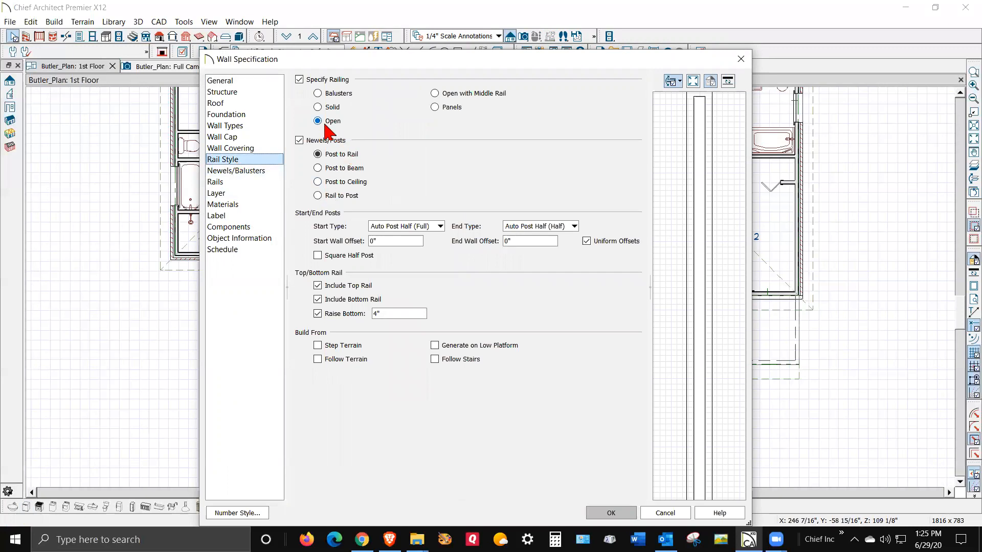
left_click(326, 314)
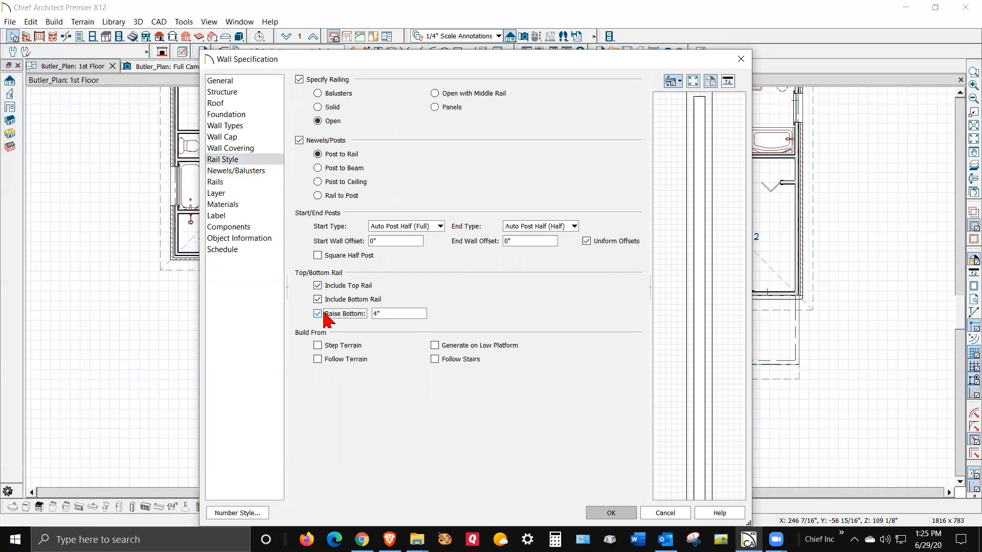
left_click(323, 300)
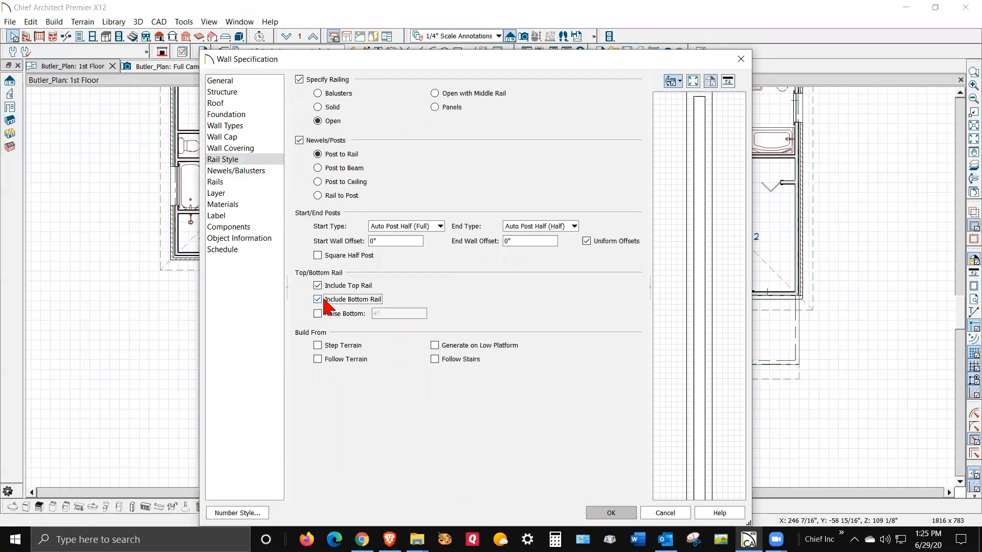
left_click(318, 286)
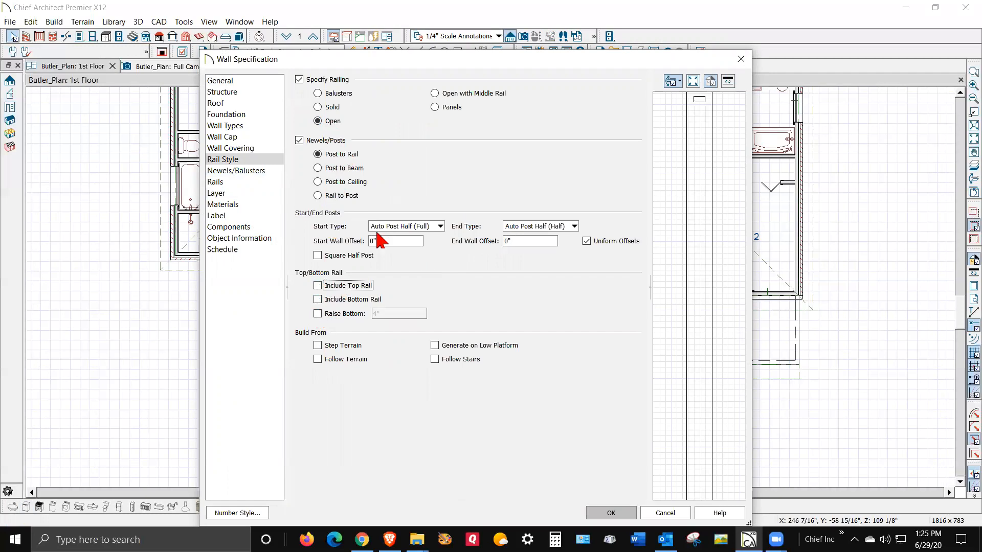
Step: Assign the library's basic Square Column as the railings' post type, with a width of 12" and a spacing of 132" on center
left_click(250, 173)
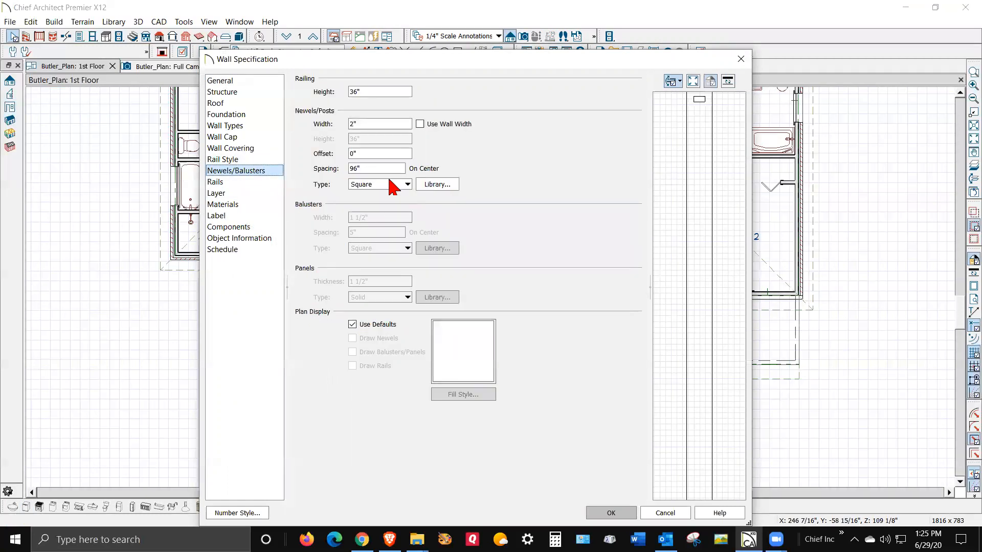
left_click(454, 187)
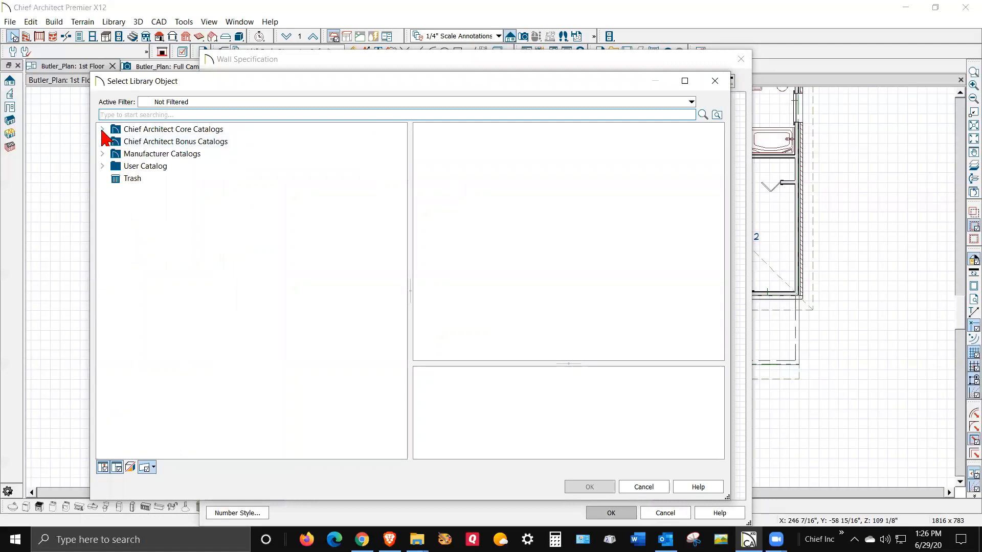
left_click(102, 129)
left_click(115, 142)
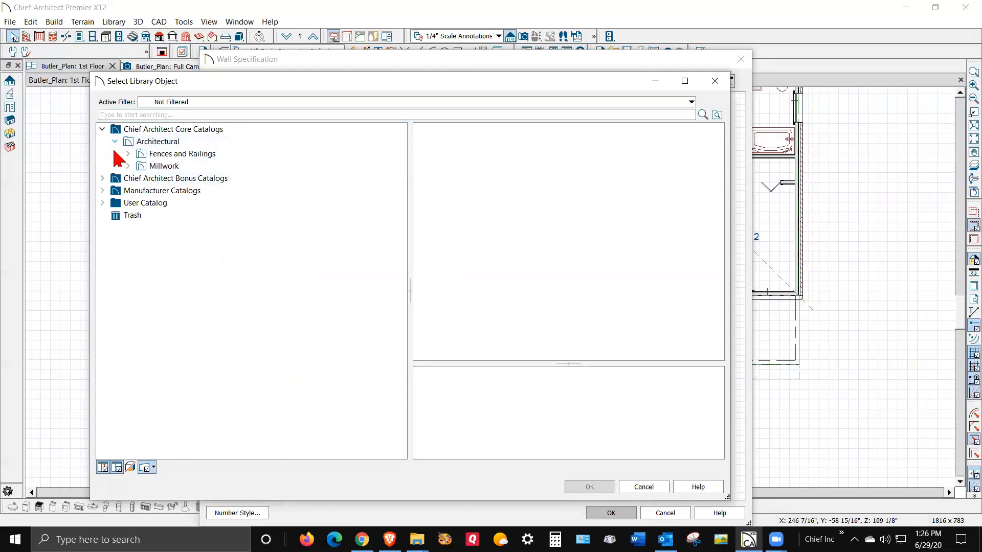
left_click(128, 166)
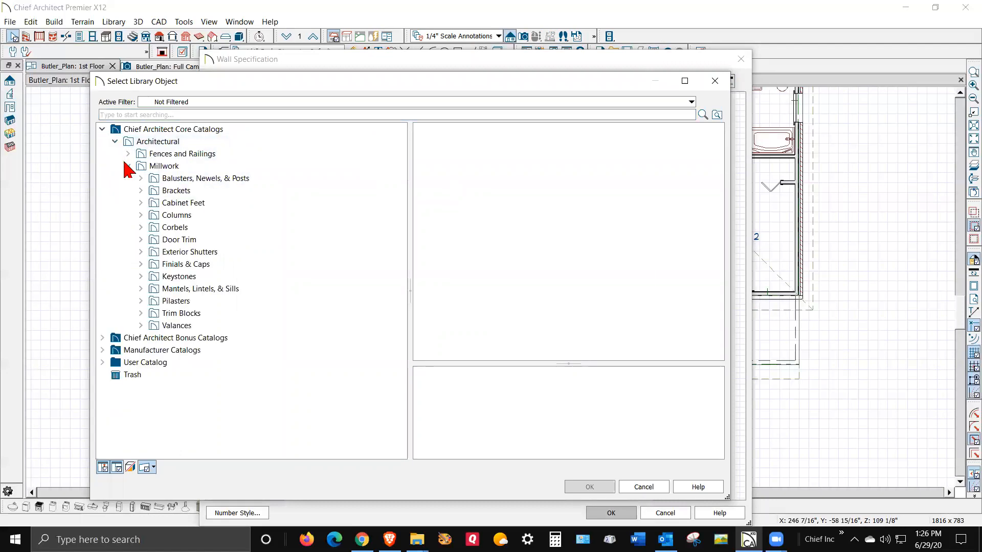
left_click(141, 215)
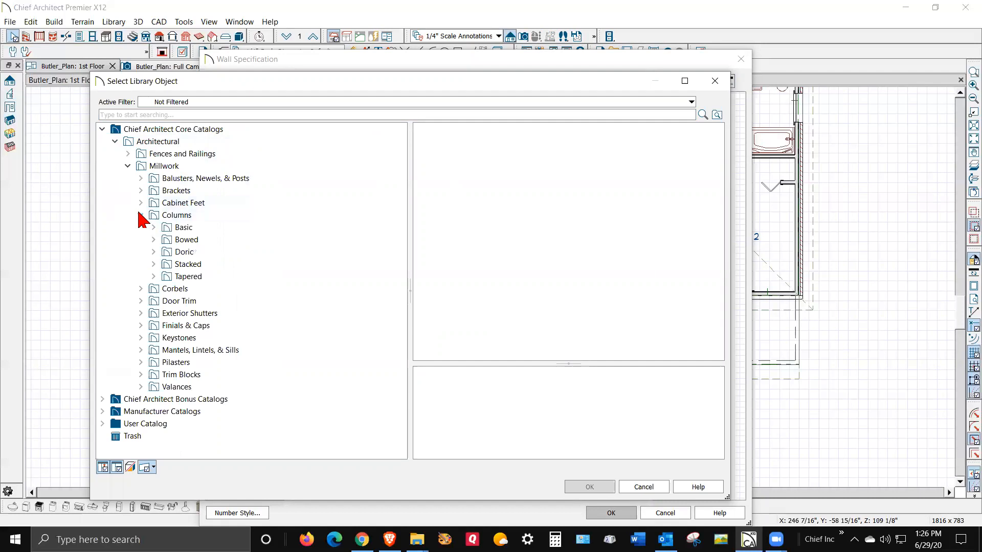
left_click(182, 228)
left_click(680, 262)
left_click(606, 491)
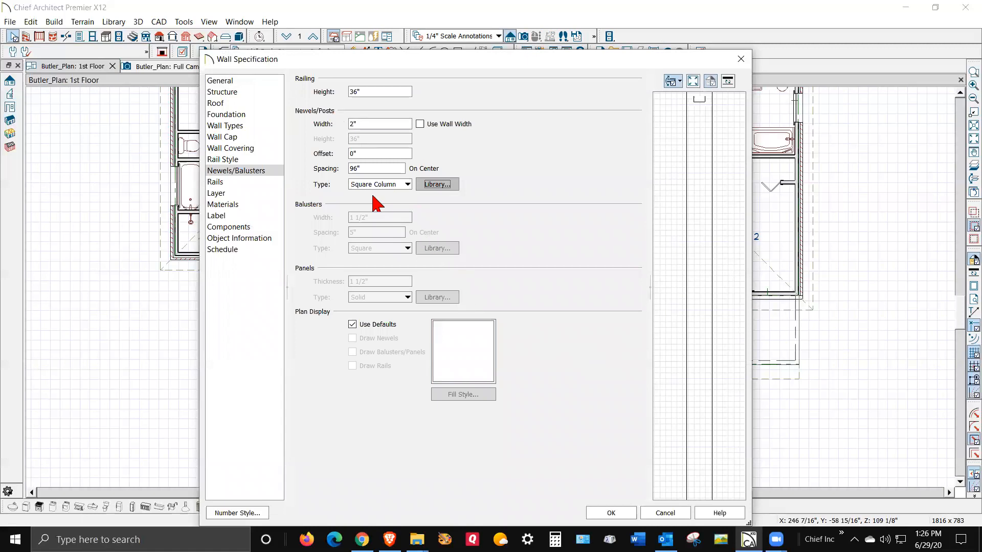
double_click(370, 124)
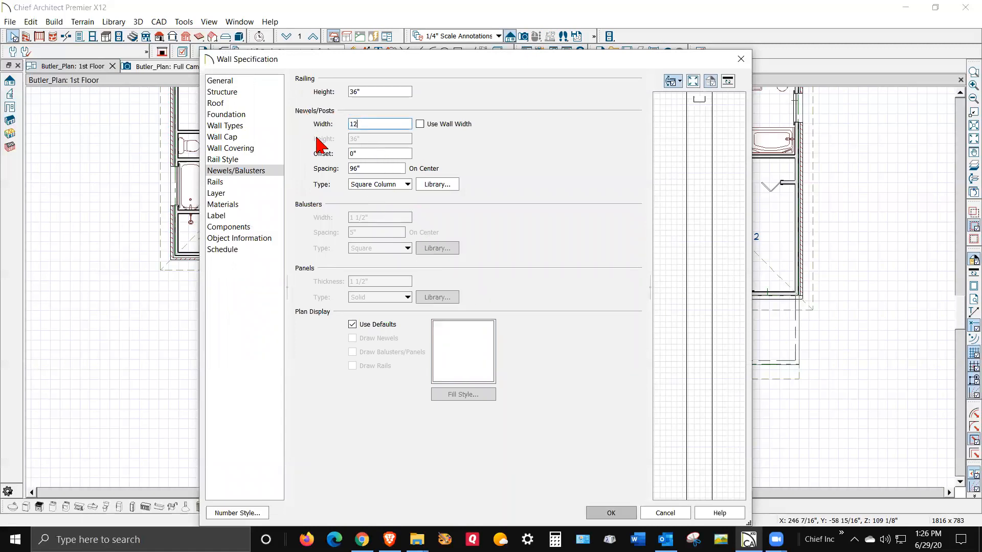
double_click(383, 169)
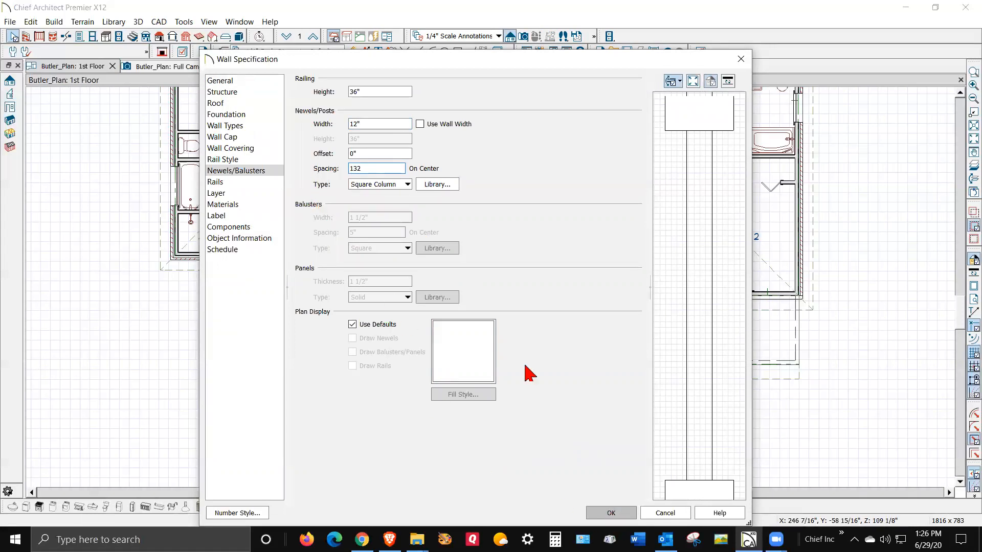
Step: Override the railings' plan display defaults to draw newels and balusters/panels but not rails, and apply the wall settings
left_click(352, 325)
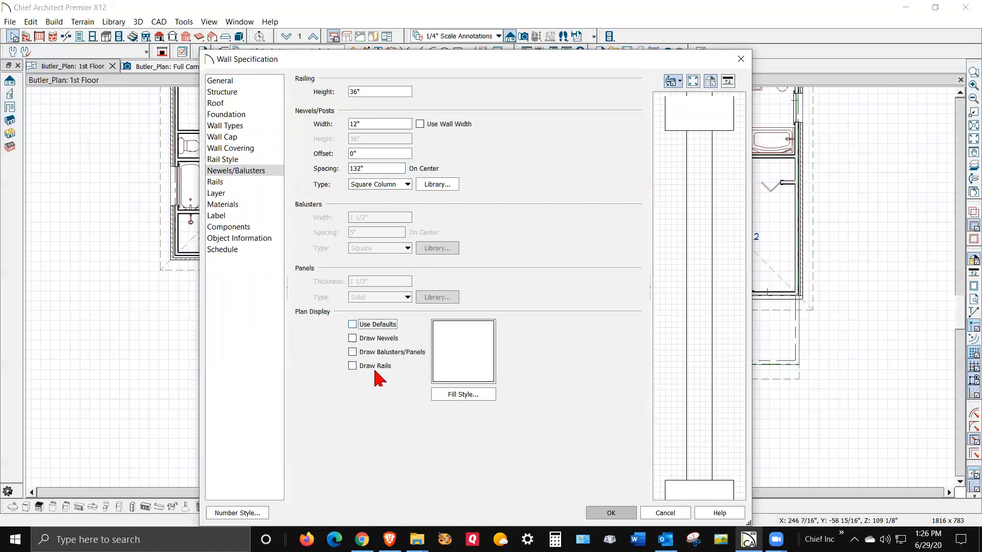
left_click(352, 352)
left_click(353, 339)
left_click(360, 325)
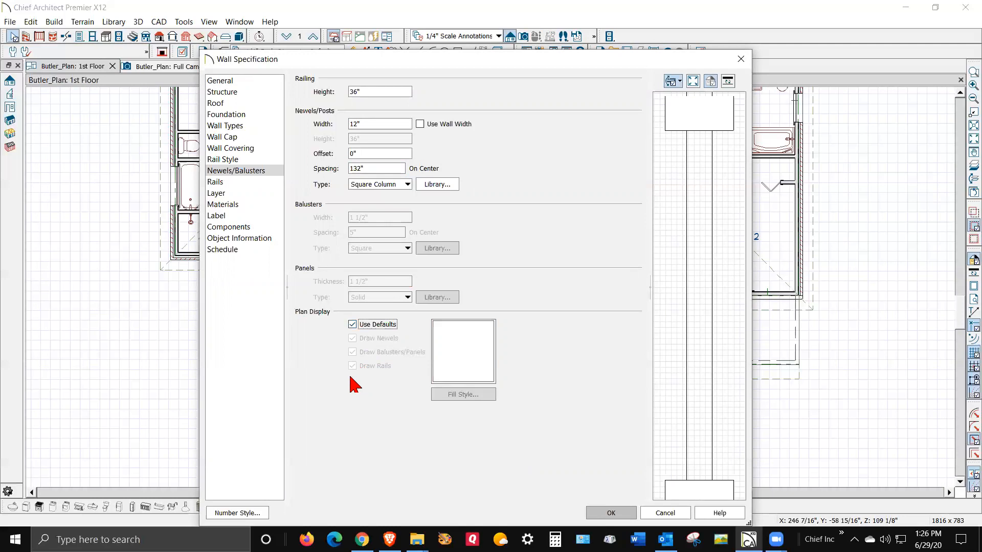
left_click(353, 325)
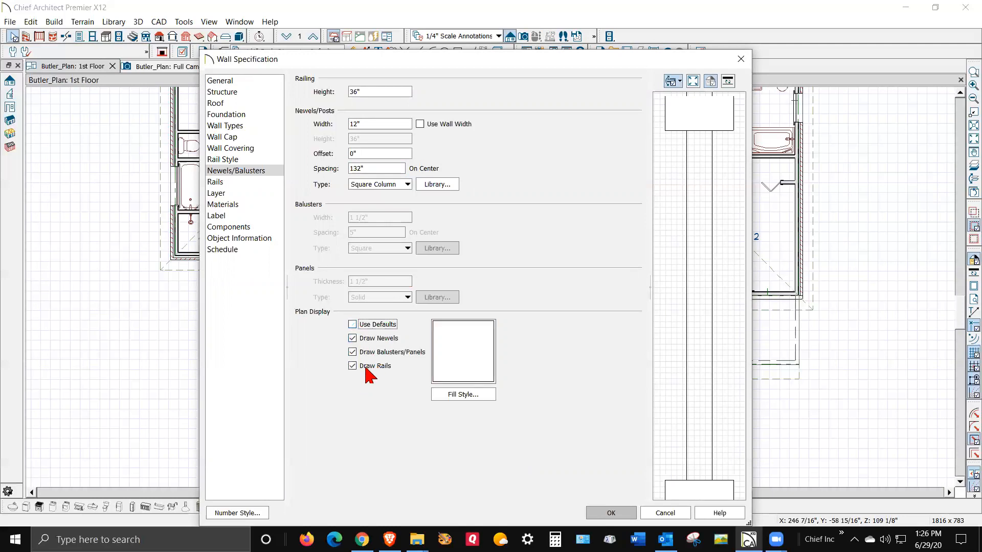
left_click(353, 366)
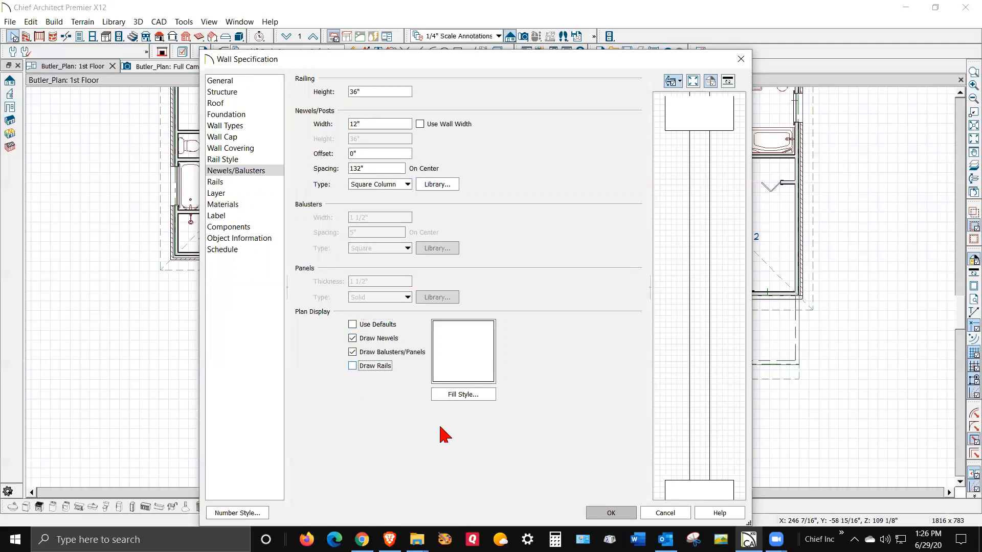
left_click(617, 514)
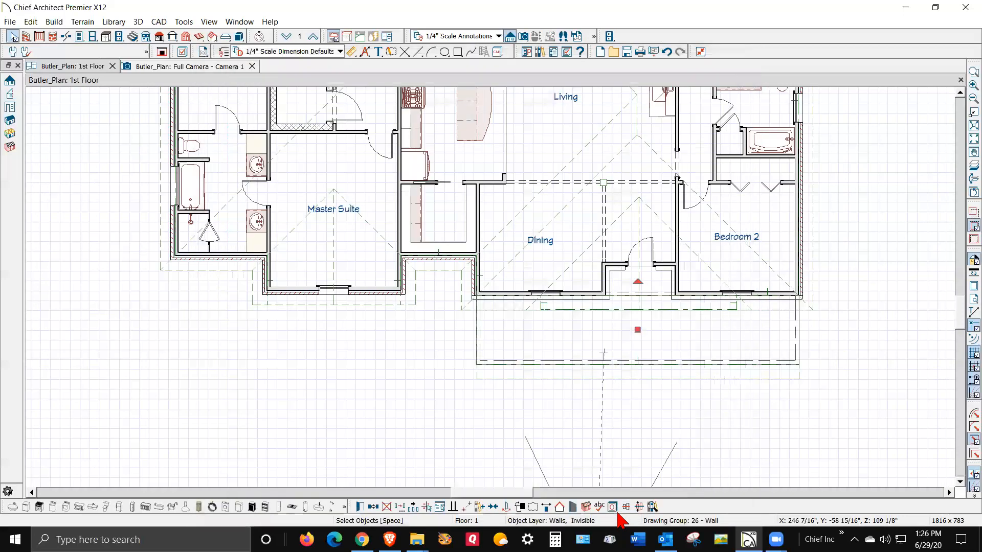
left_click(684, 389)
scroll(683, 387, "up", 1)
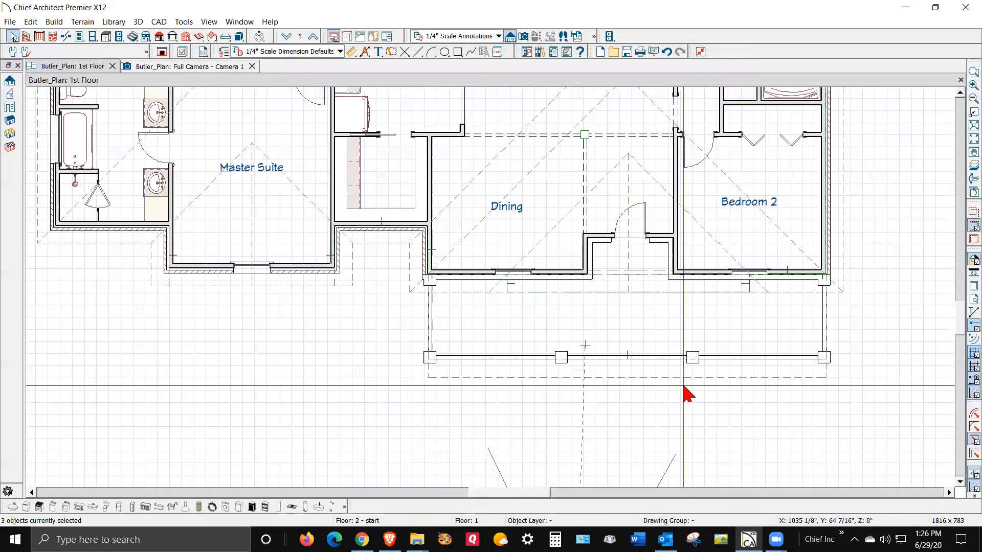
scroll(685, 392, "up", 1)
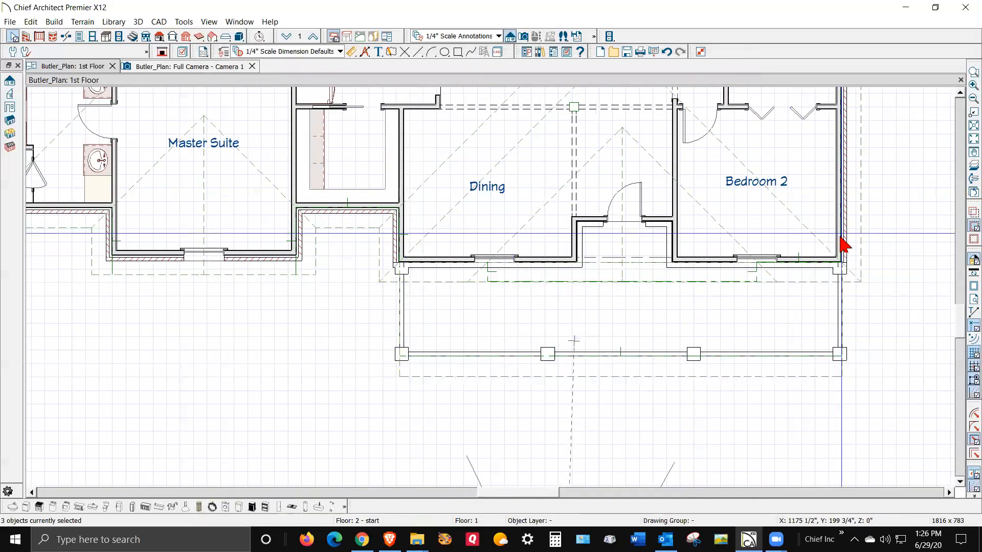
Step: Set the end post type to None for the two side railings of the porch
left_click(406, 322)
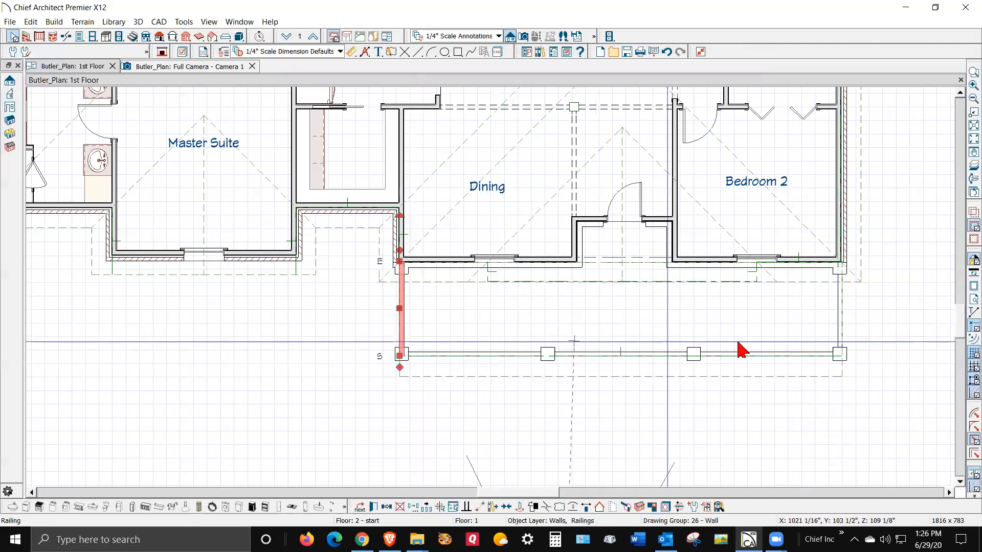
left_click(841, 327, "shift")
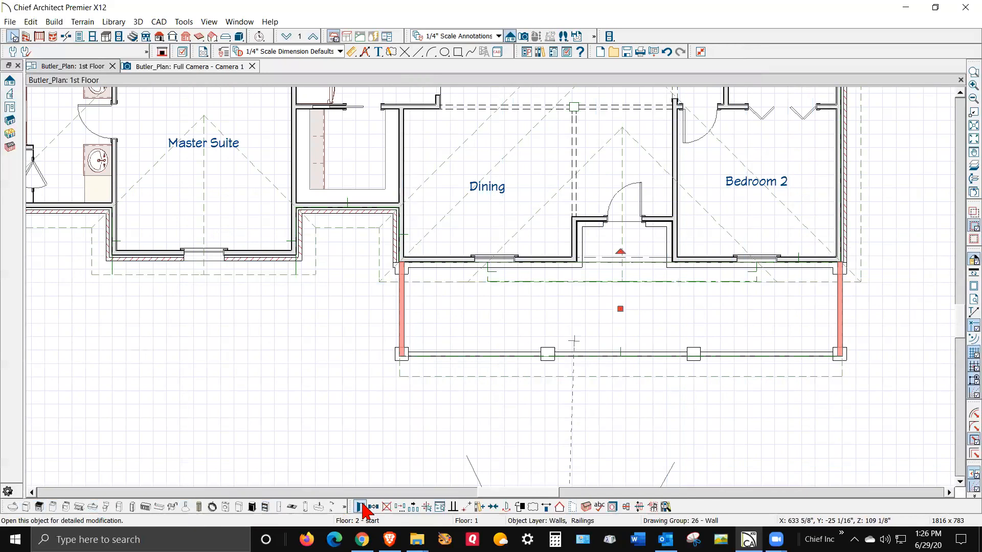
key("ctrl+e")
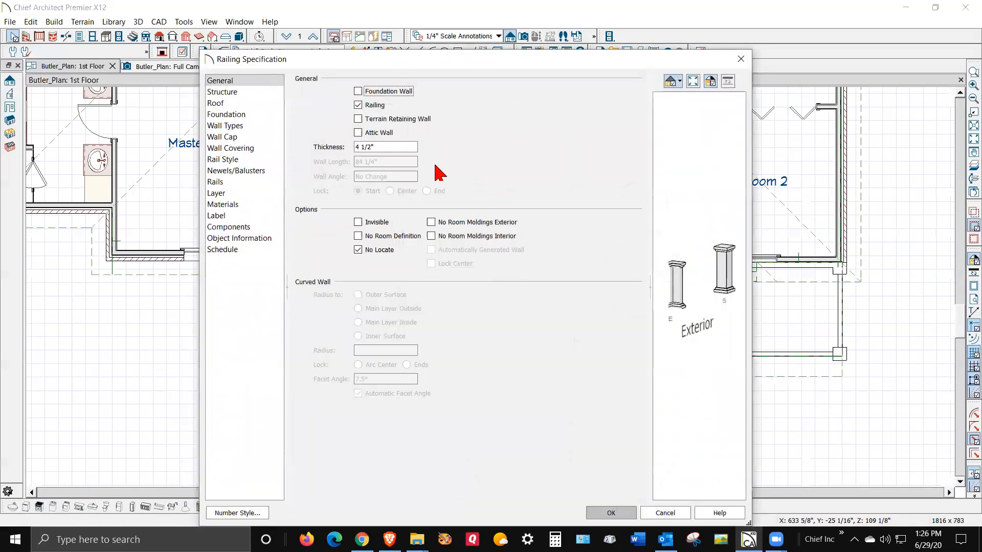
left_click(234, 160)
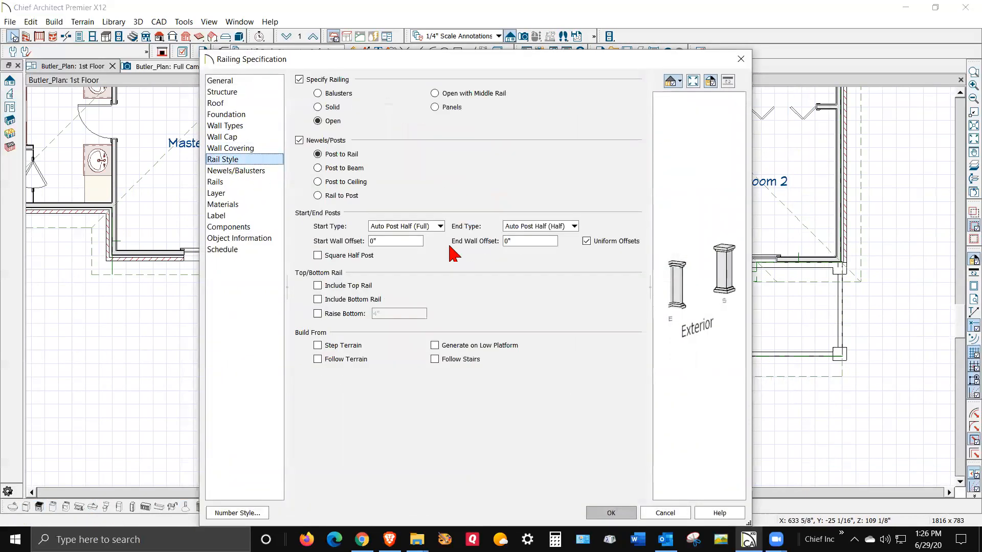
left_click(574, 226)
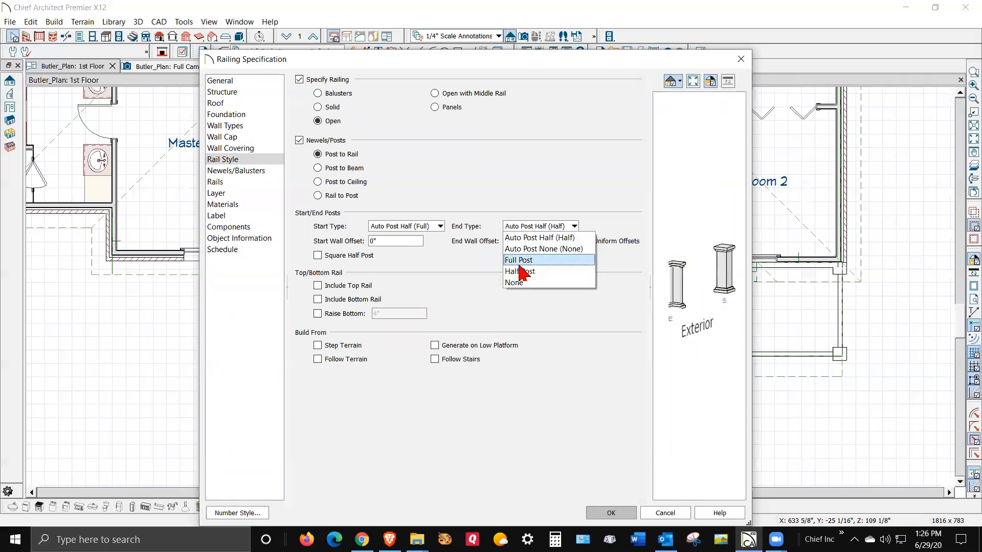
left_click(525, 283)
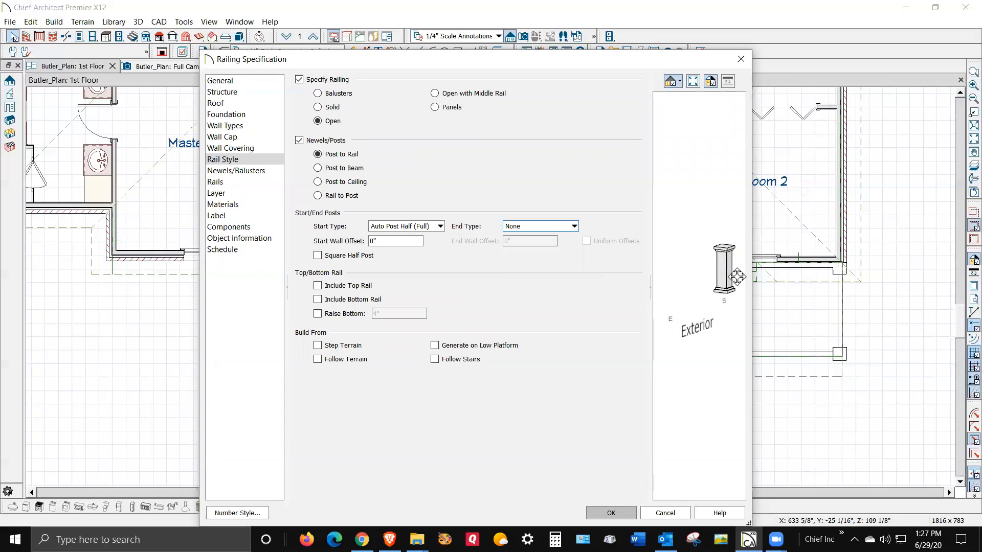
left_click(627, 513)
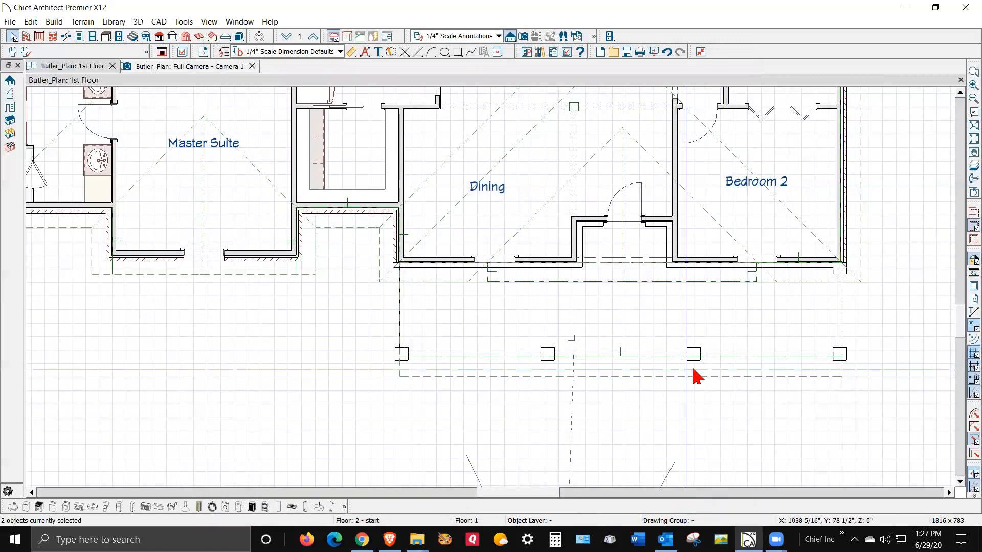
left_click(839, 311)
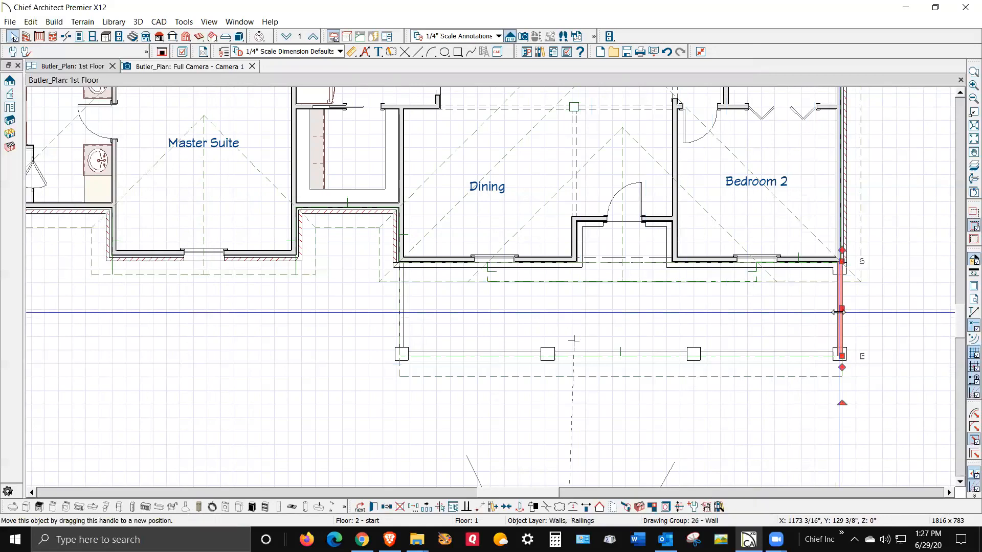
double_click(843, 287)
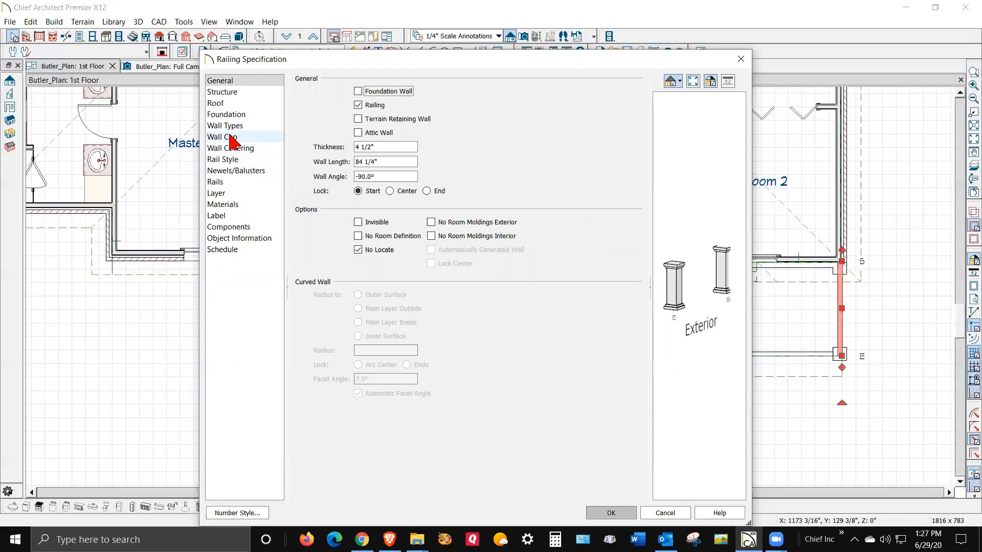
left_click(238, 160)
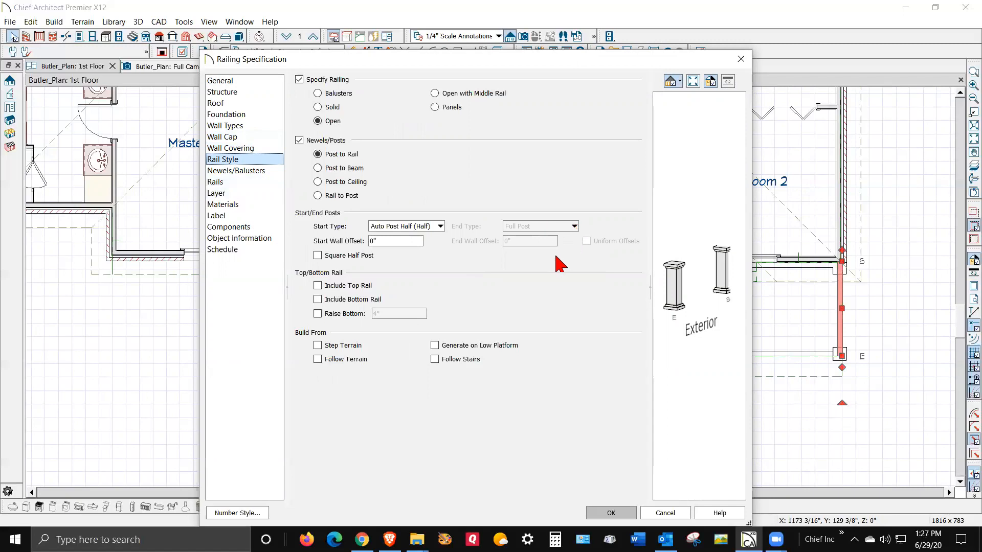
left_click(664, 513)
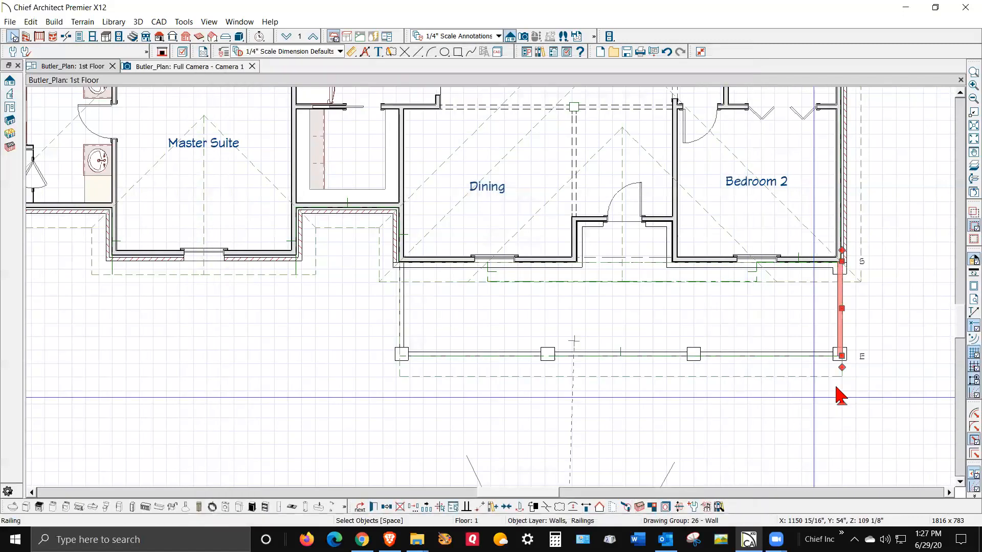
left_click(818, 361)
left_click(820, 356)
left_click_drag(853, 356, 837, 267)
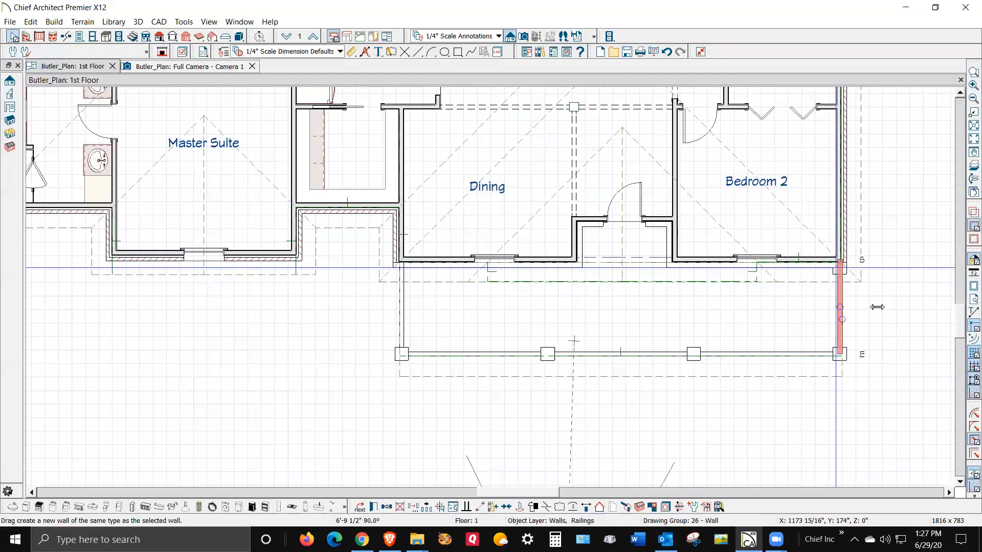
left_click(850, 323)
Step: Set the start post type to None for the porch side railing below Bedroom 2 and check the porch in the camera view
right_click(842, 315)
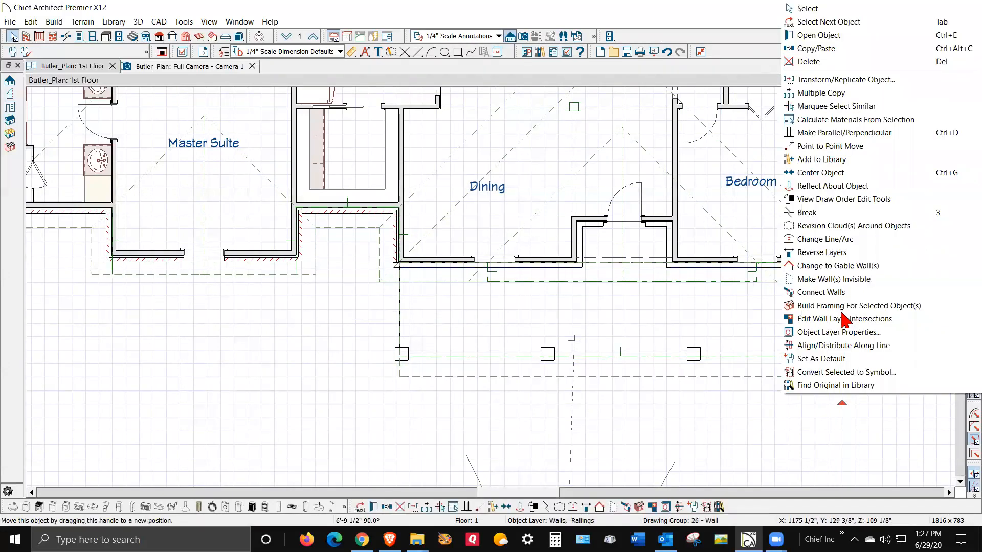
left_click(837, 36)
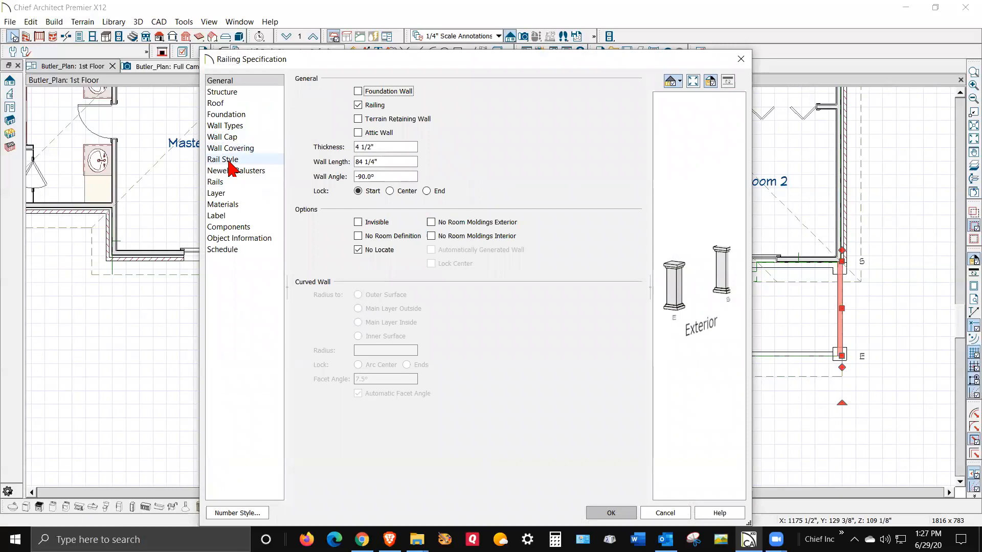
left_click(229, 160)
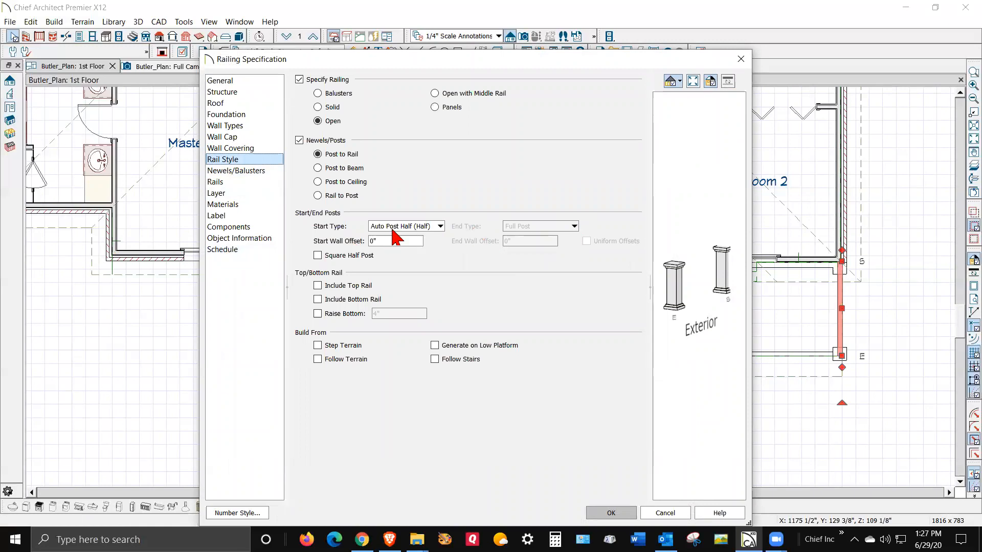
left_click(441, 226)
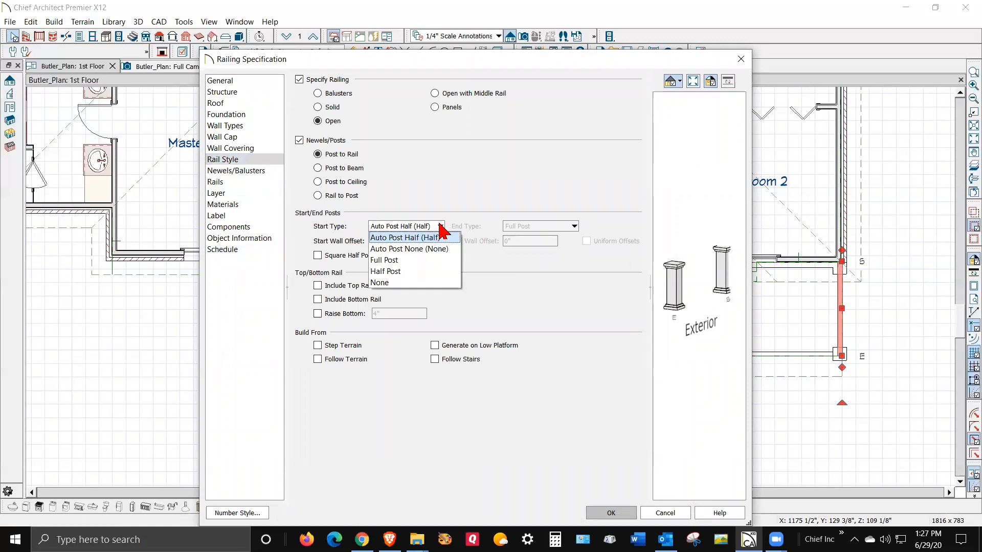
left_click(384, 283)
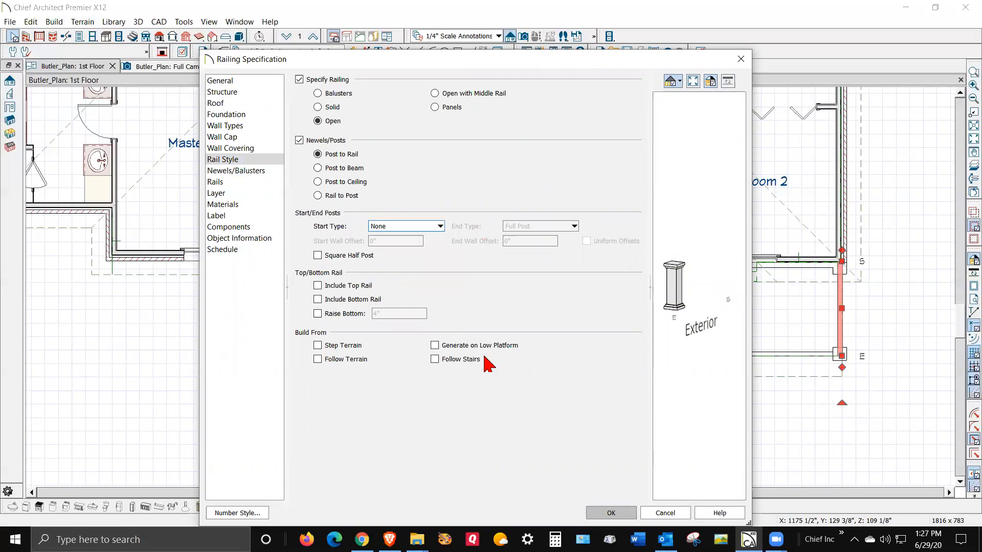
left_click(611, 513)
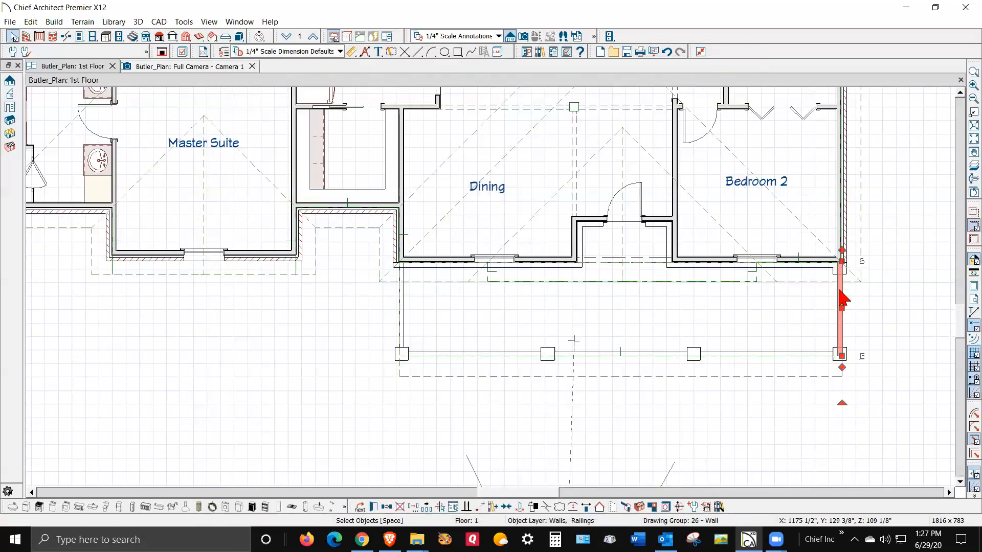
left_click(681, 327)
scroll(624, 247, "down", 3)
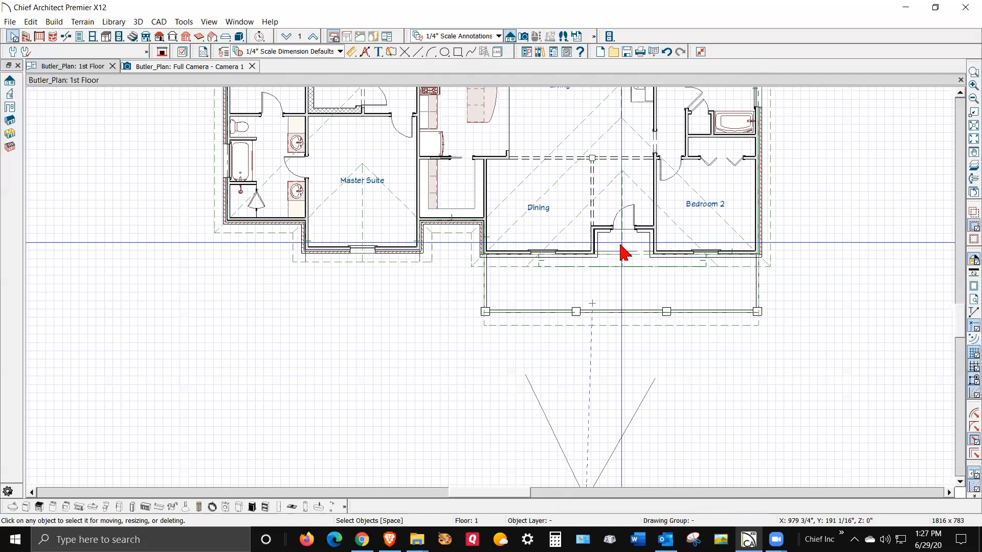
key("ctrl+Tab")
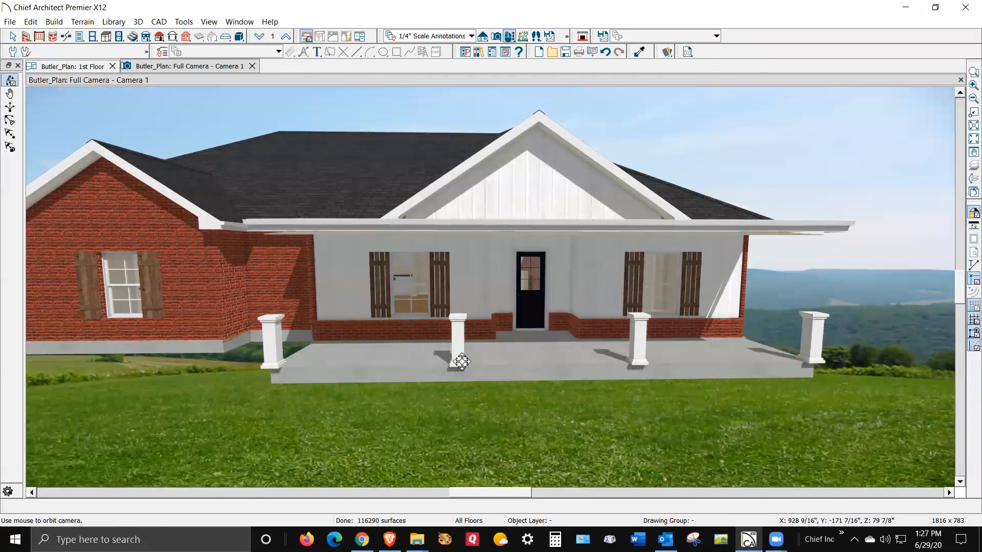
Step: Set the newels/posts of all three porch railings to Post to Beam and check the columns in the camera view
key("ctrl+Tab")
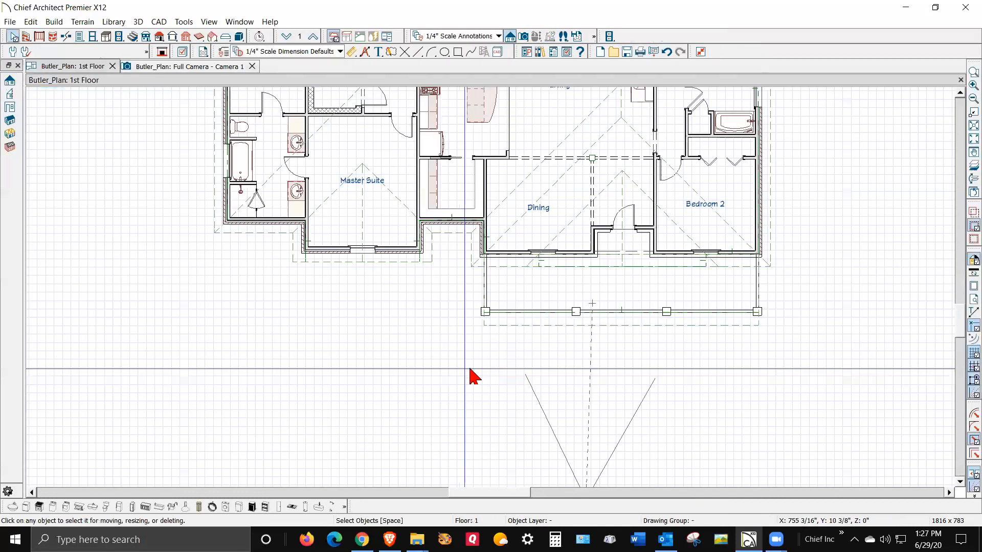
left_click(486, 286)
left_click(555, 311, "shift")
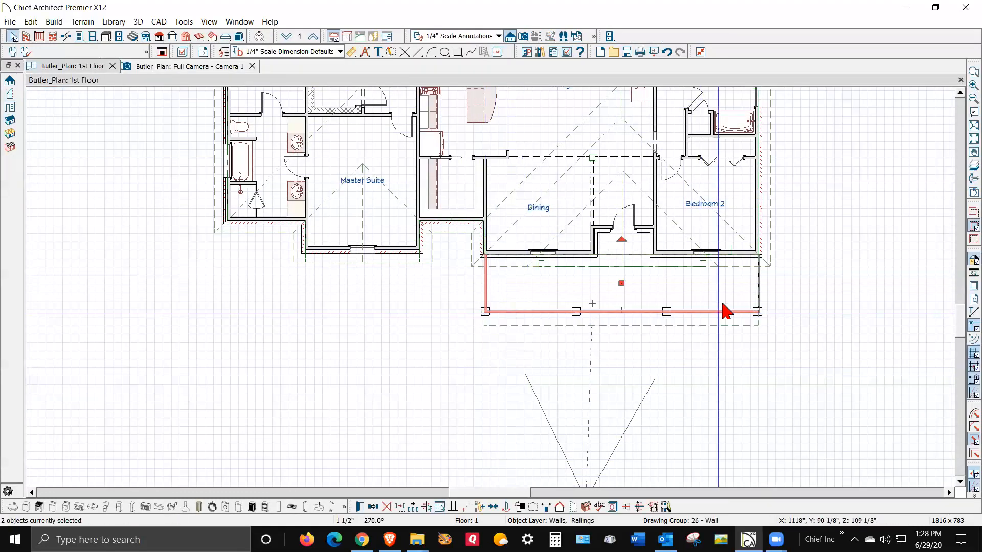
left_click(759, 289, "shift")
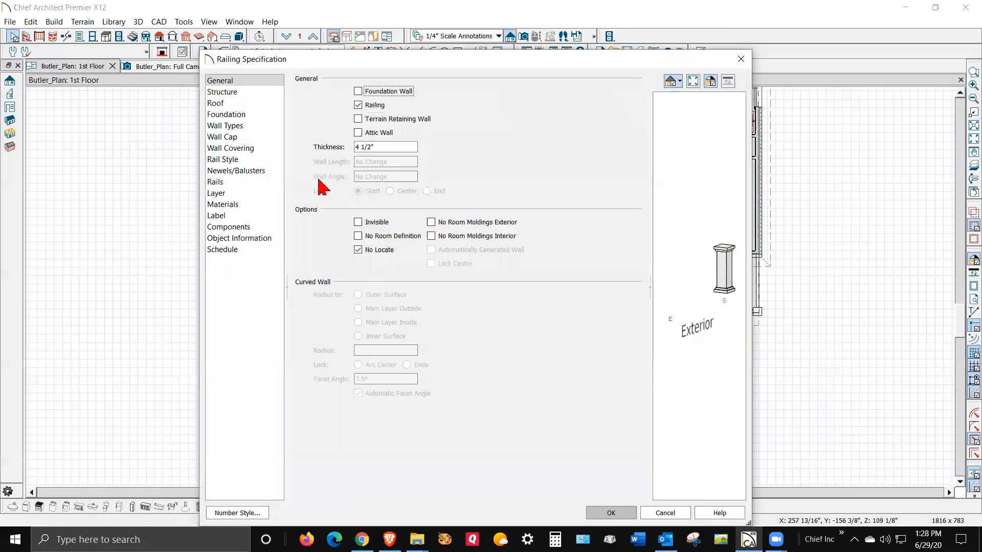
left_click(225, 159)
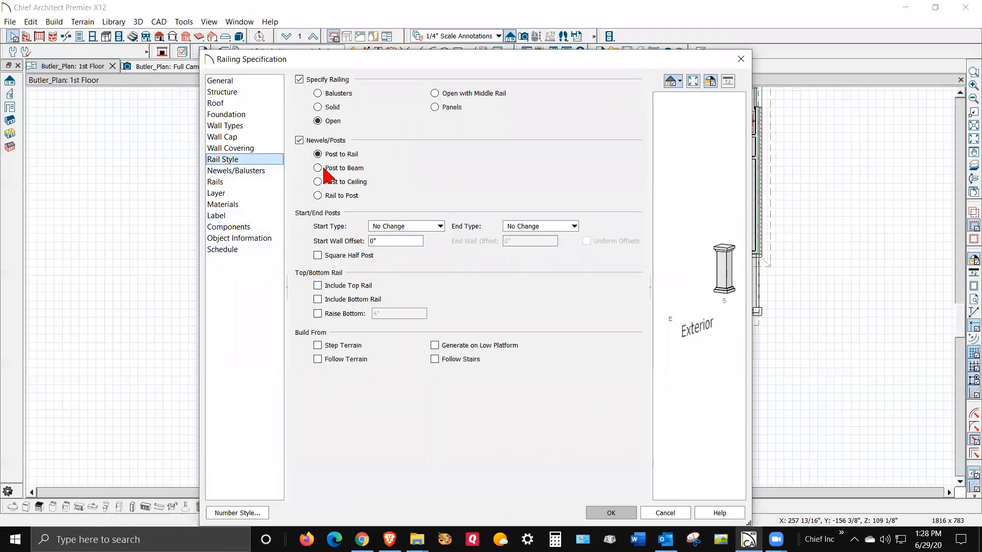
left_click(322, 168)
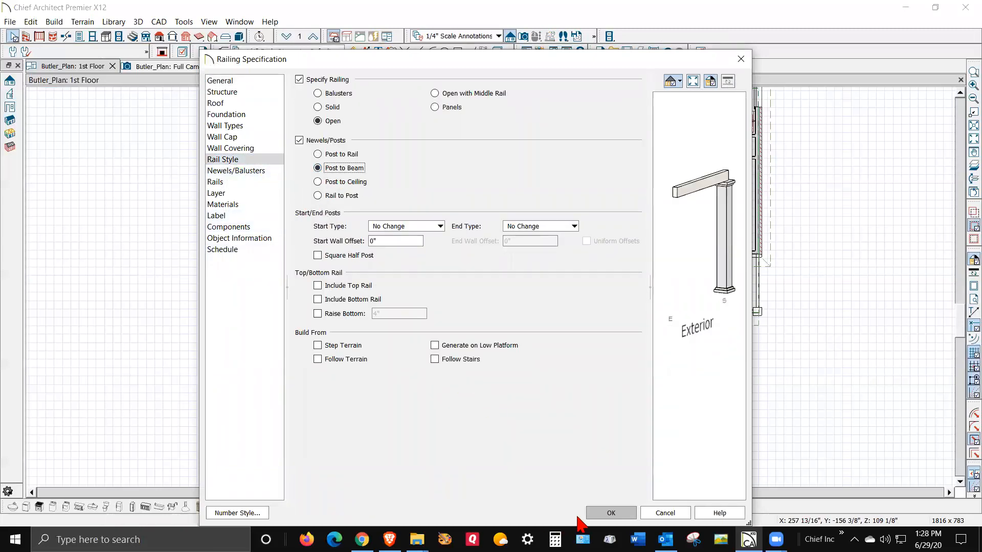
left_click(609, 513)
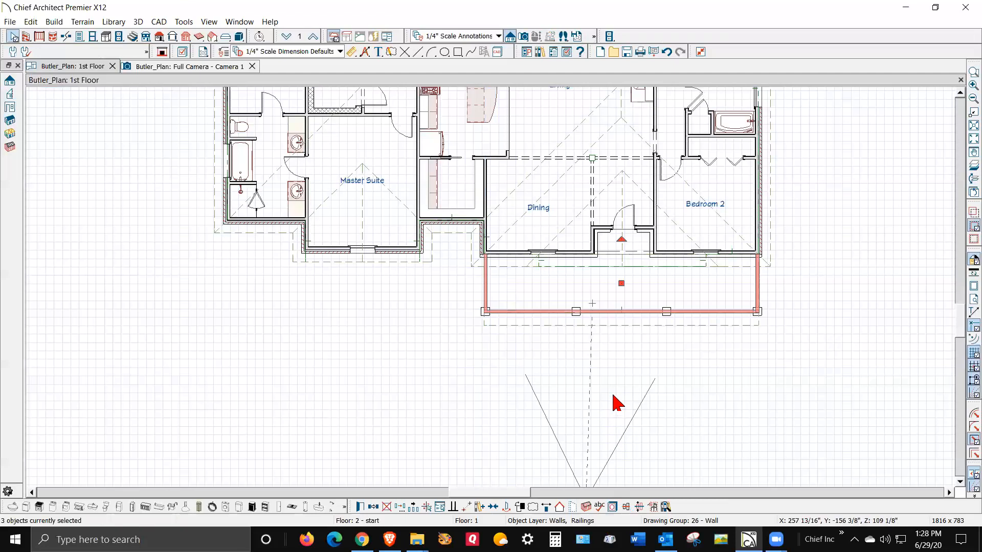
key("ctrl+Tab")
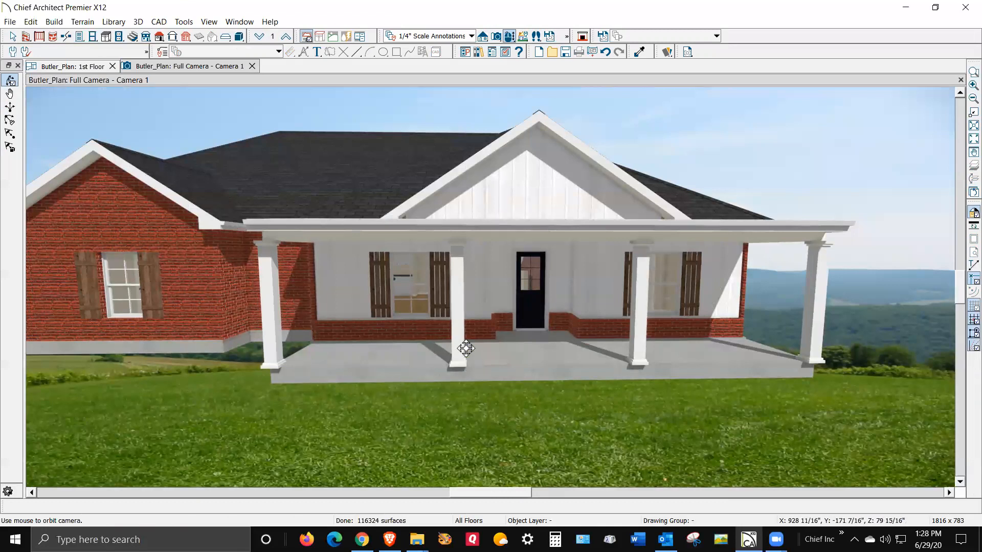
Step: Set the newel/post offset of all three porch railings to 4"
key("ctrl+Tab")
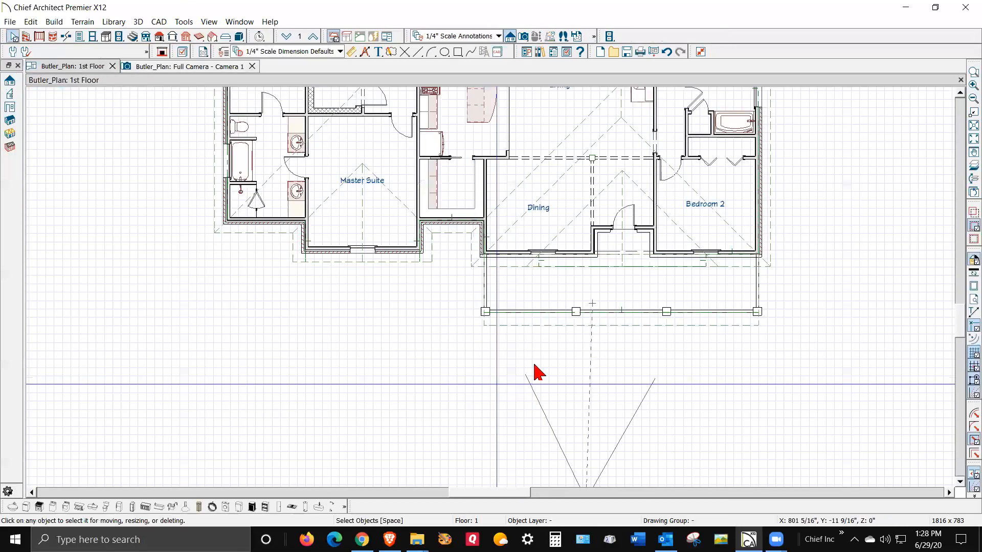
left_click(486, 302)
left_click(562, 313, "shift")
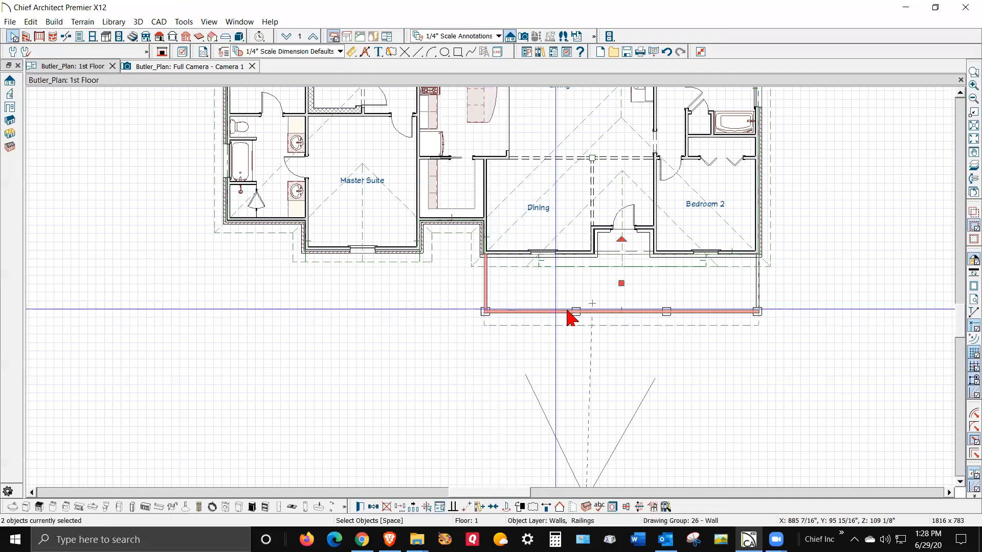
left_click(754, 296, "shift")
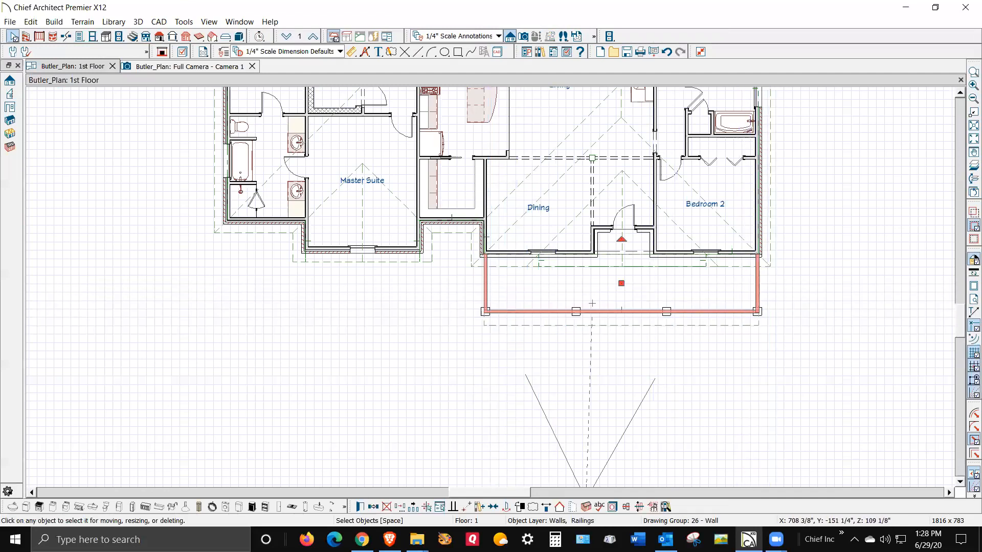
left_click(361, 507)
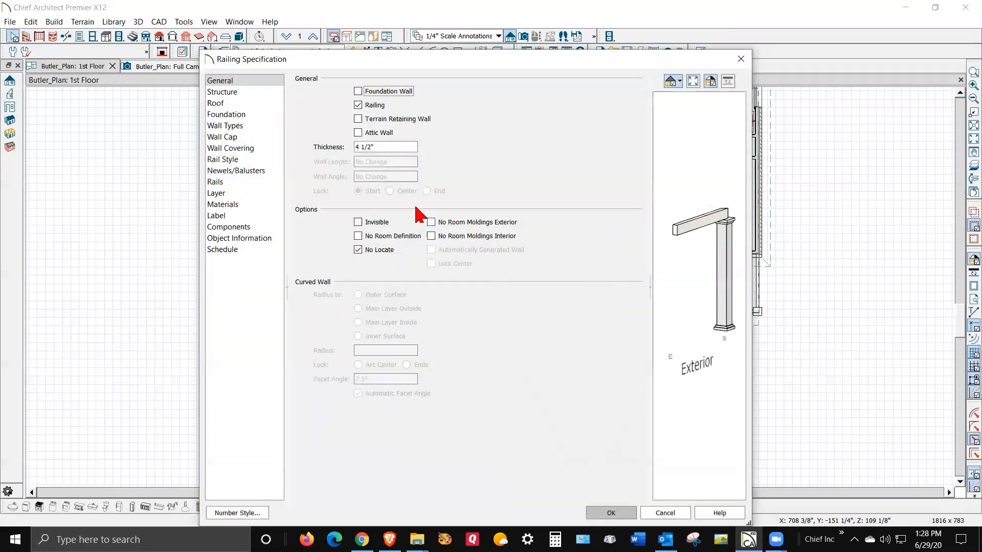
left_click(247, 170)
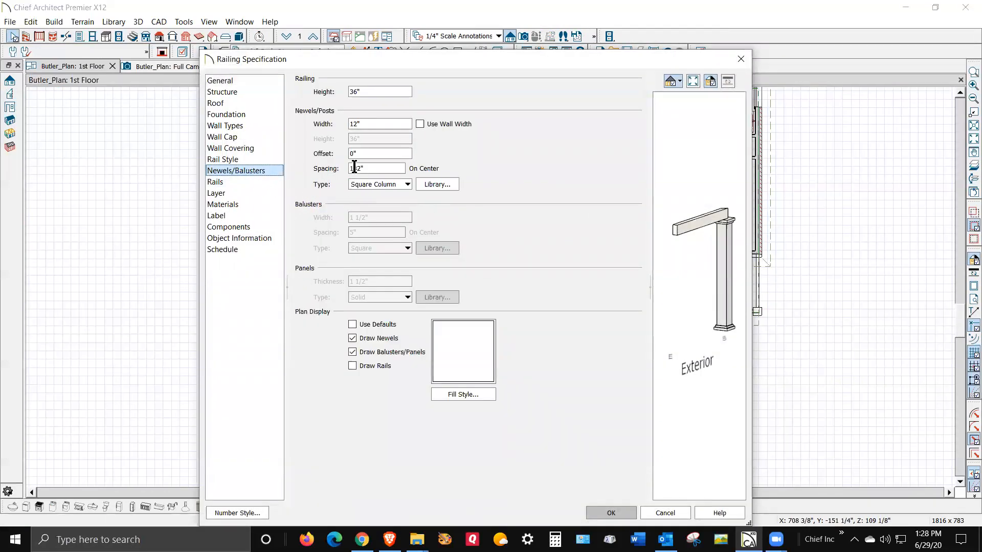
left_click_drag(724, 297, 769, 266)
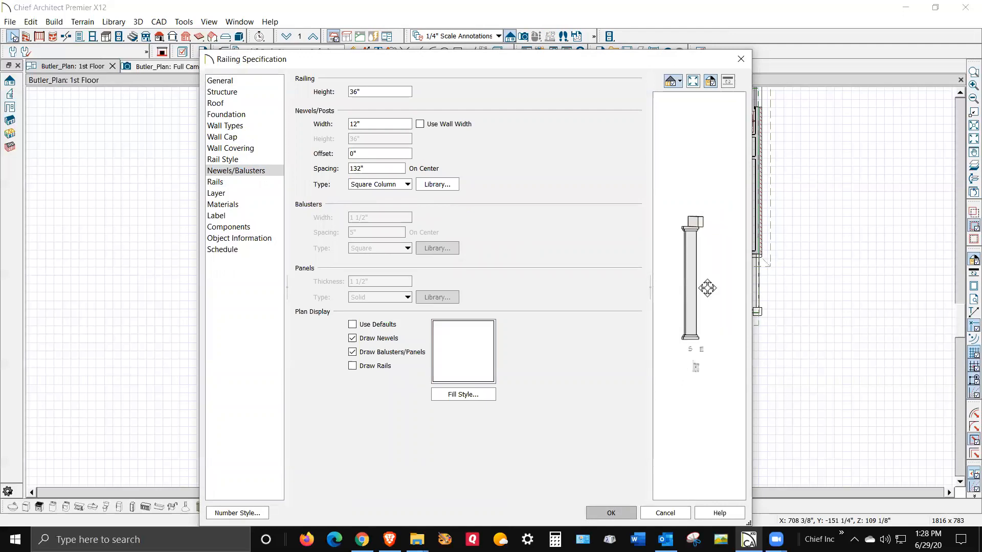
scroll(705, 281, "up", 2)
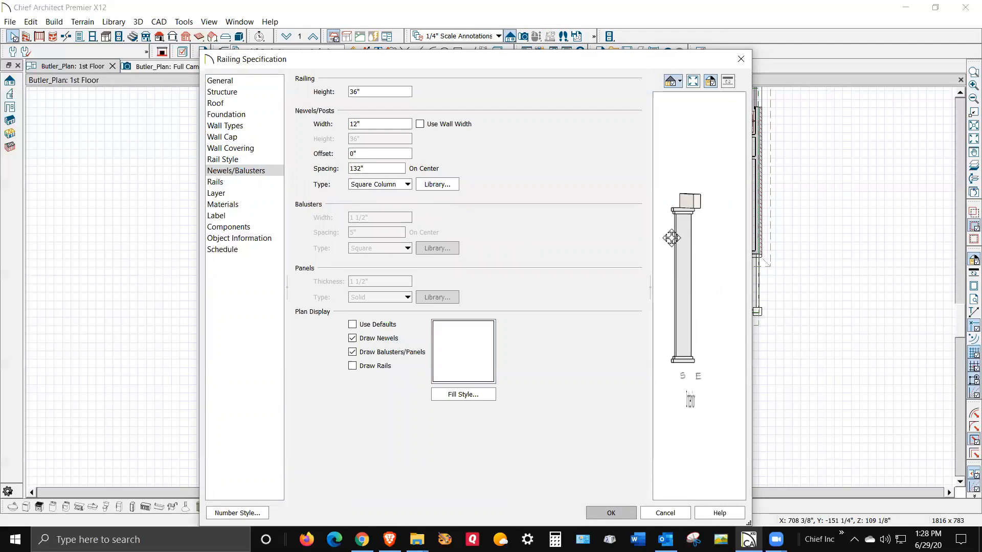
left_click_drag(693, 232, 670, 221)
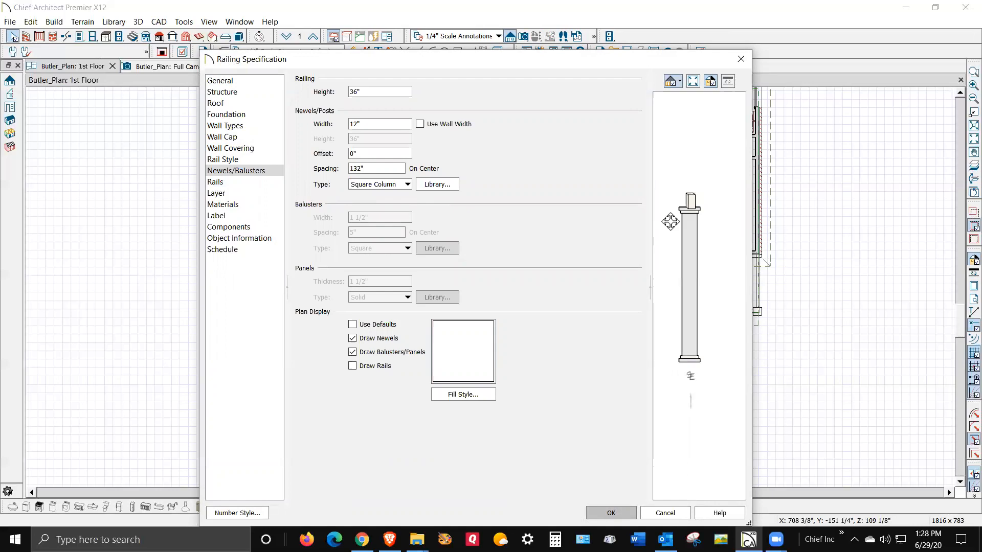
left_click(373, 155)
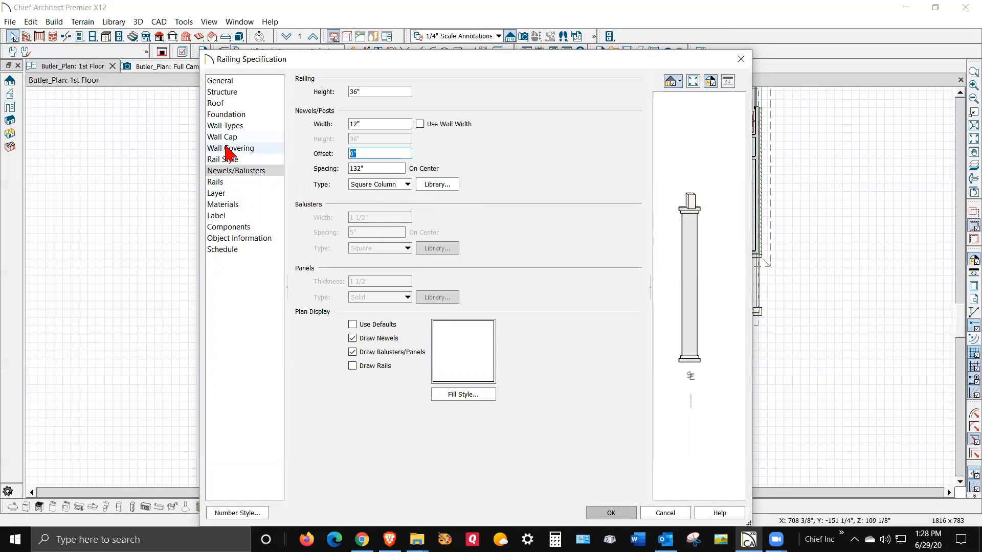
type("4")
key("Tab")
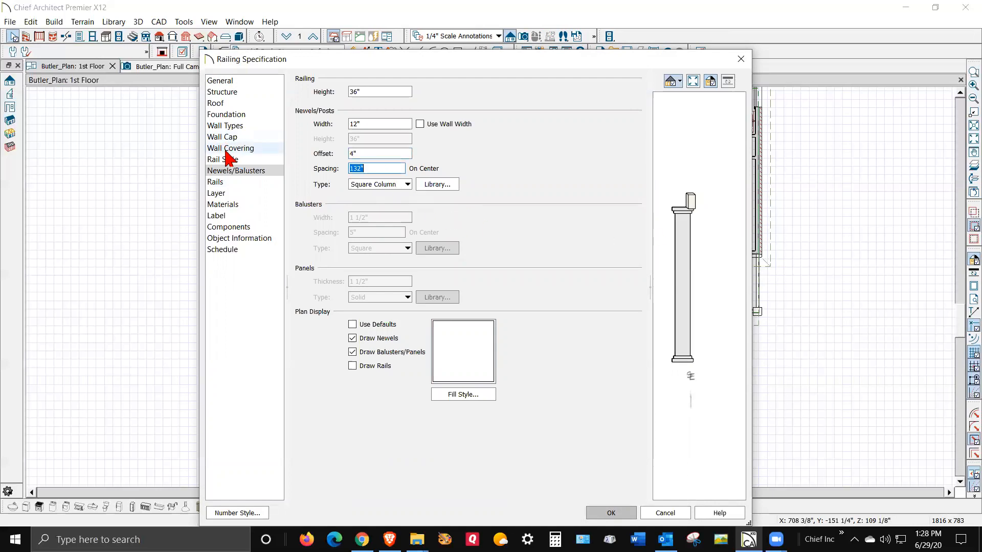
Step: Inspect the column's alignment with the beam in the preview, apply the railing settings, and check the porch in the camera view
left_click_drag(667, 248, 655, 228)
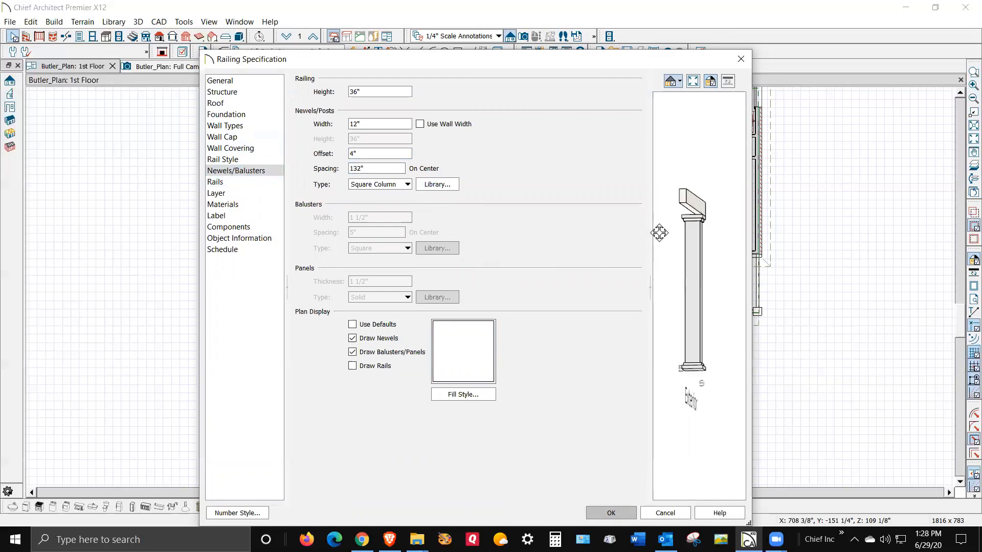
scroll(696, 211, "up", 3)
scroll(691, 214, "up", 3)
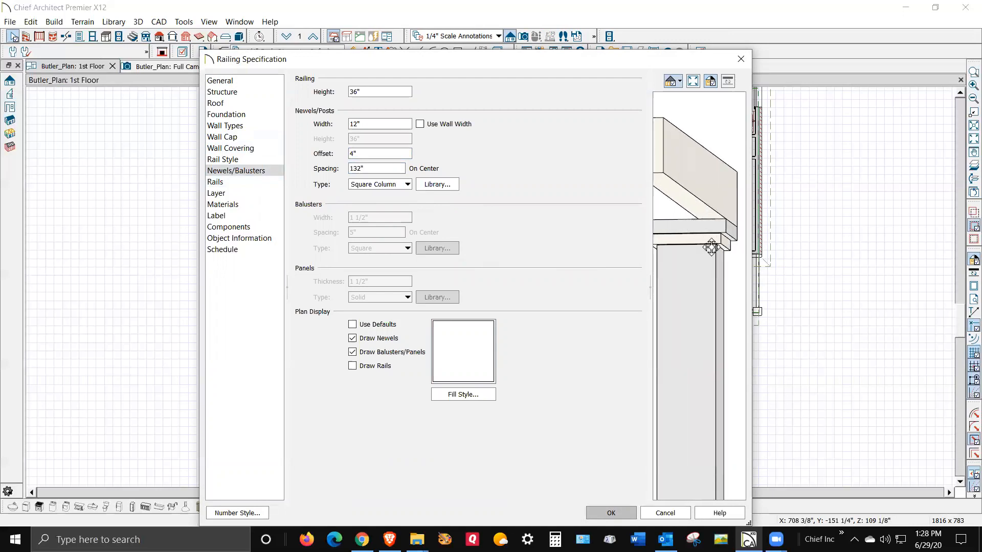
scroll(713, 246, "down", 3)
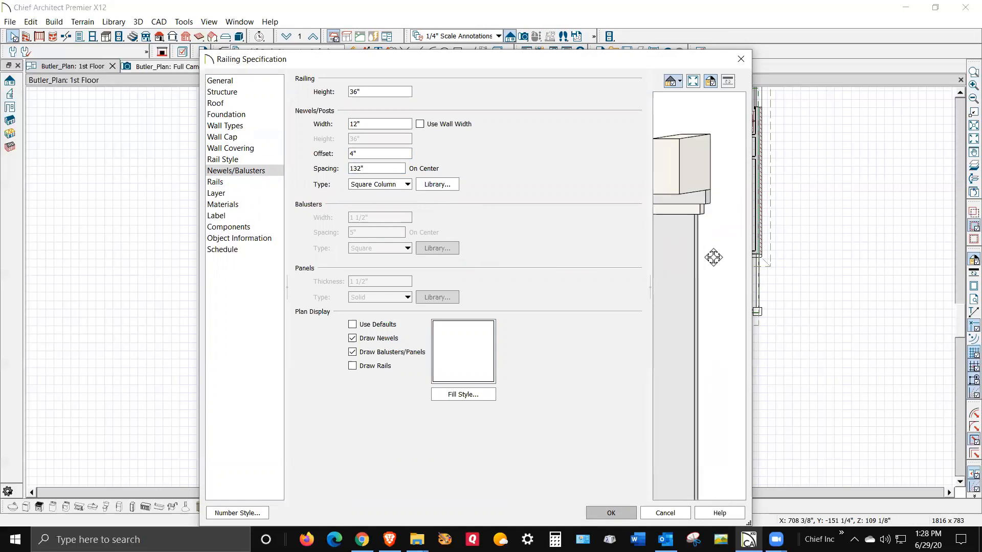
left_click(602, 517)
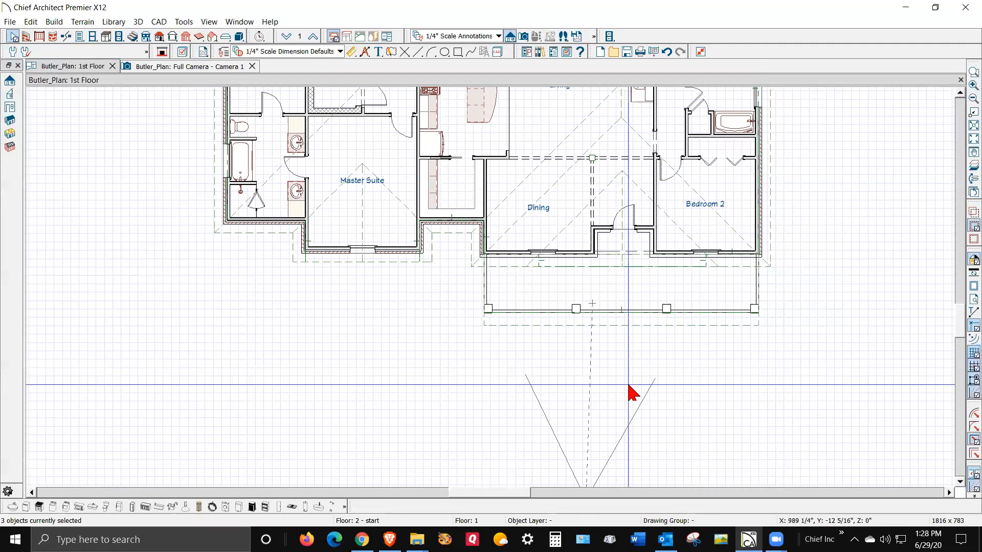
key("ctrl+Tab")
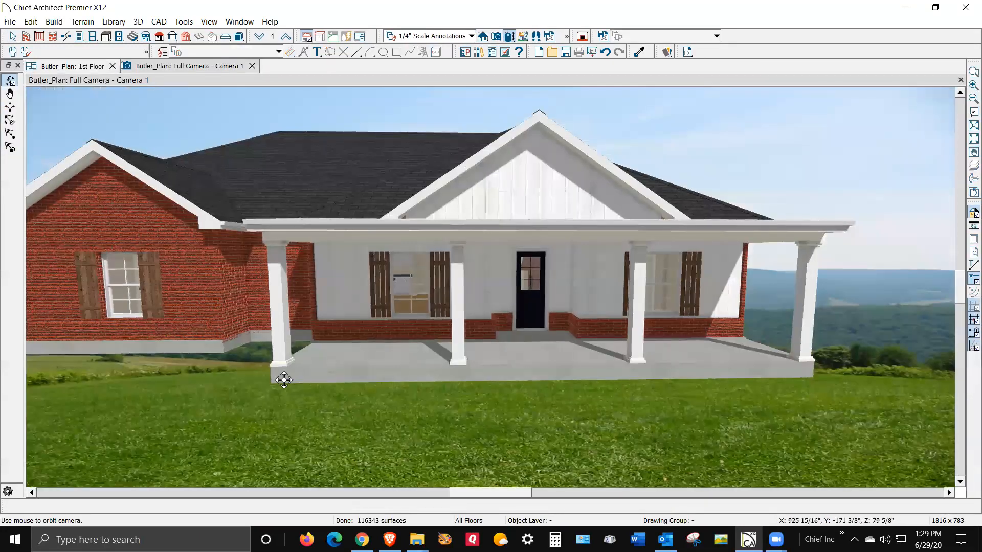
Step: Examine the porch columns' alignment with the slab edge up close and in the floor plan, and review the whole front in the camera view
scroll(283, 377, "up", 6)
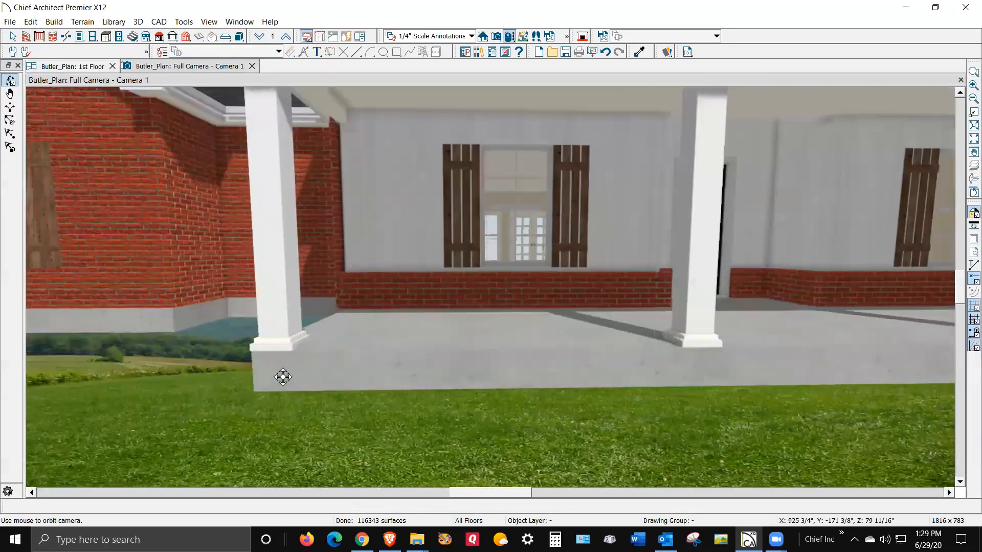
scroll(283, 377, "down", 6)
key("ctrl+Tab")
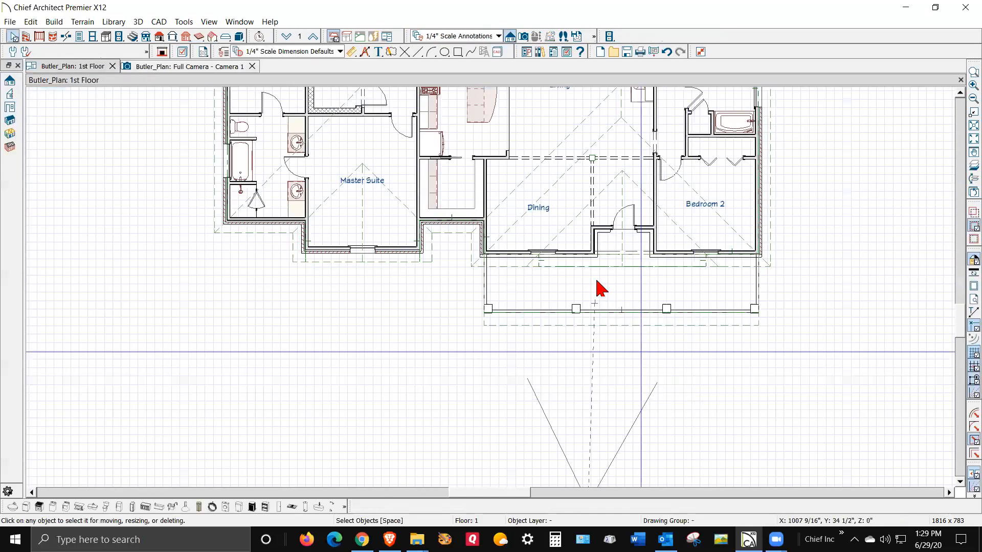
scroll(564, 304, "up", 3)
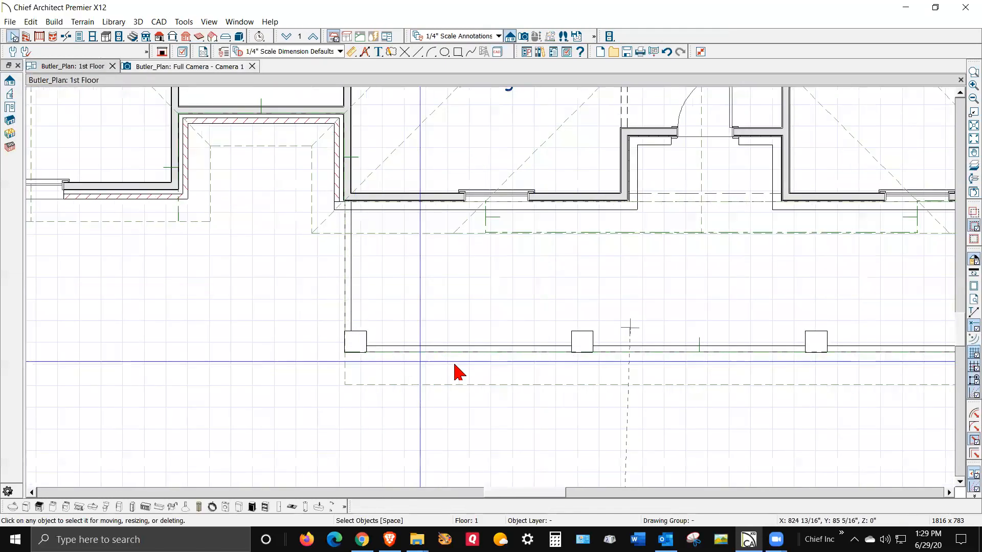
scroll(526, 361, "down", 3)
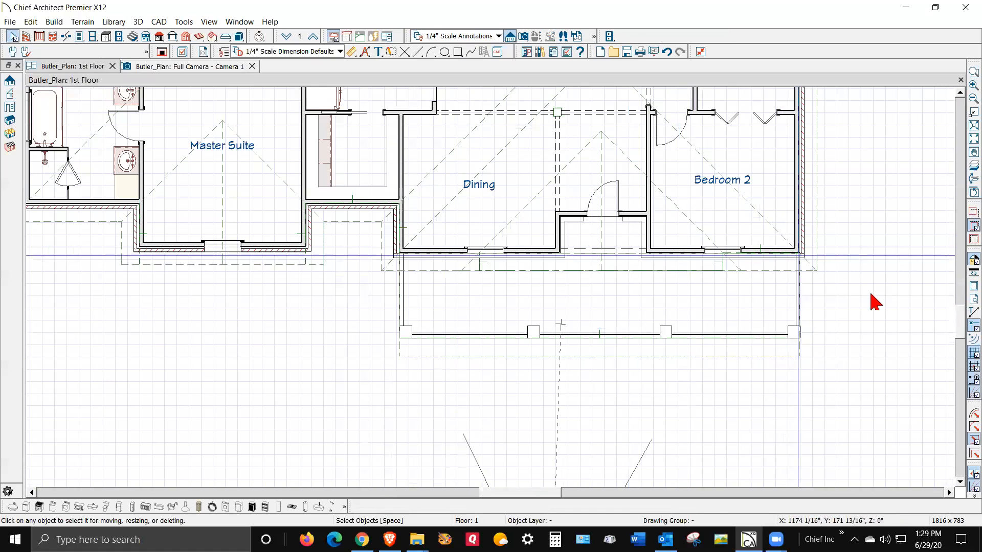
scroll(733, 329, "down", 2)
key("ctrl+Tab")
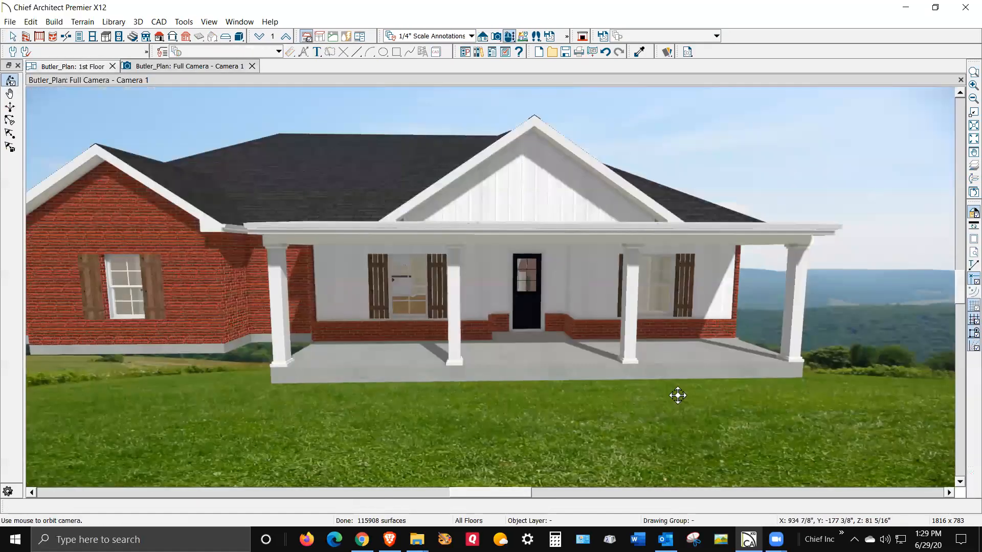
scroll(610, 339, "down", 3)
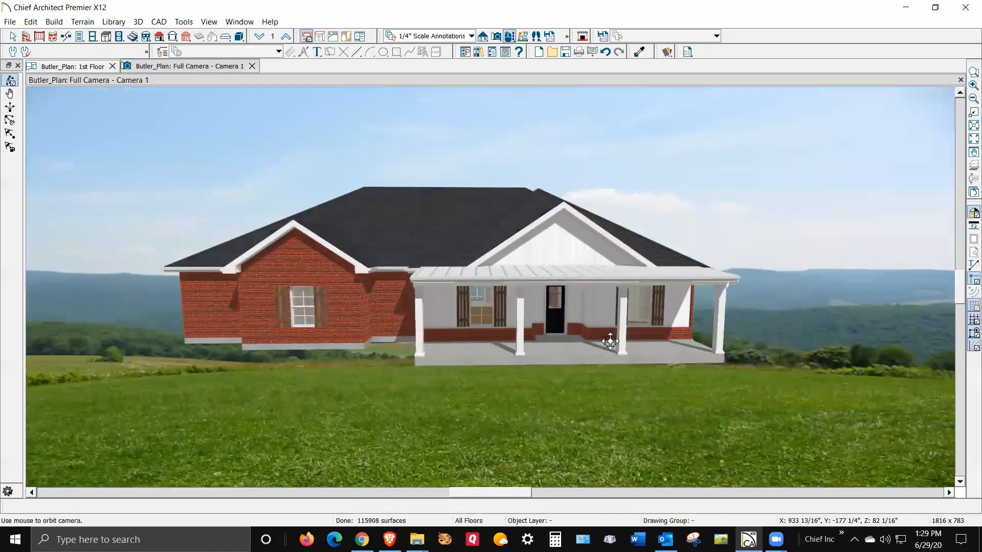